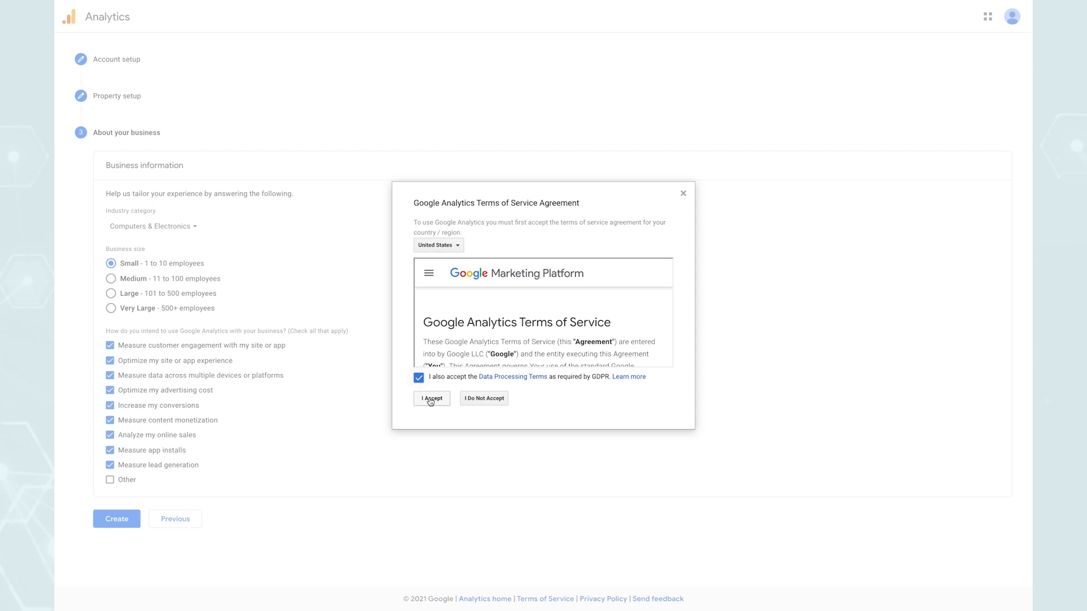
# Accept the Google Analytics terms of service and opt out of all email communications.
pyautogui.click(431, 401)
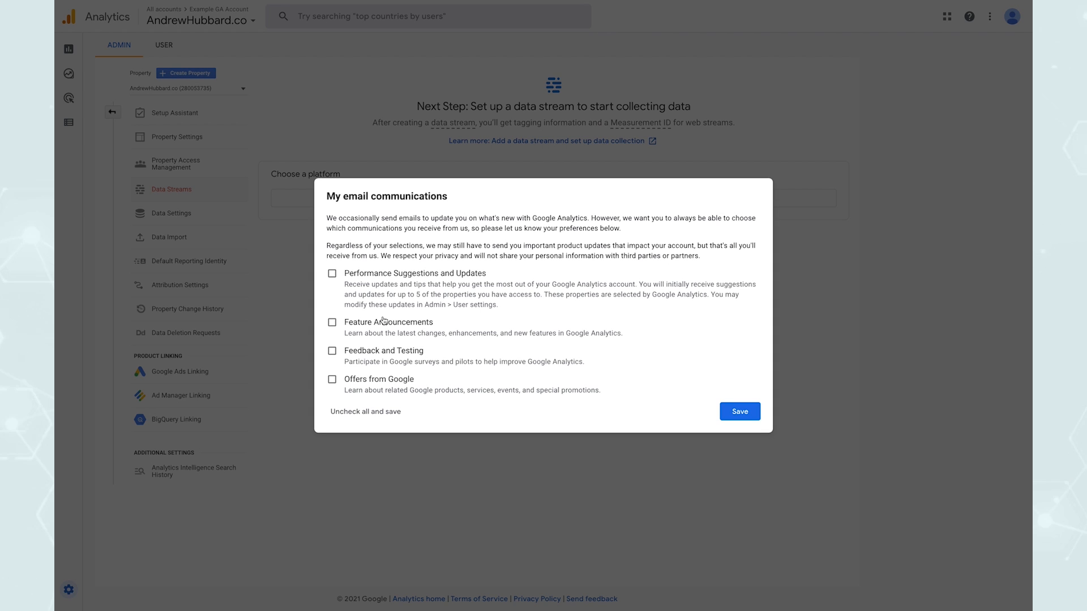
pyautogui.click(365, 412)
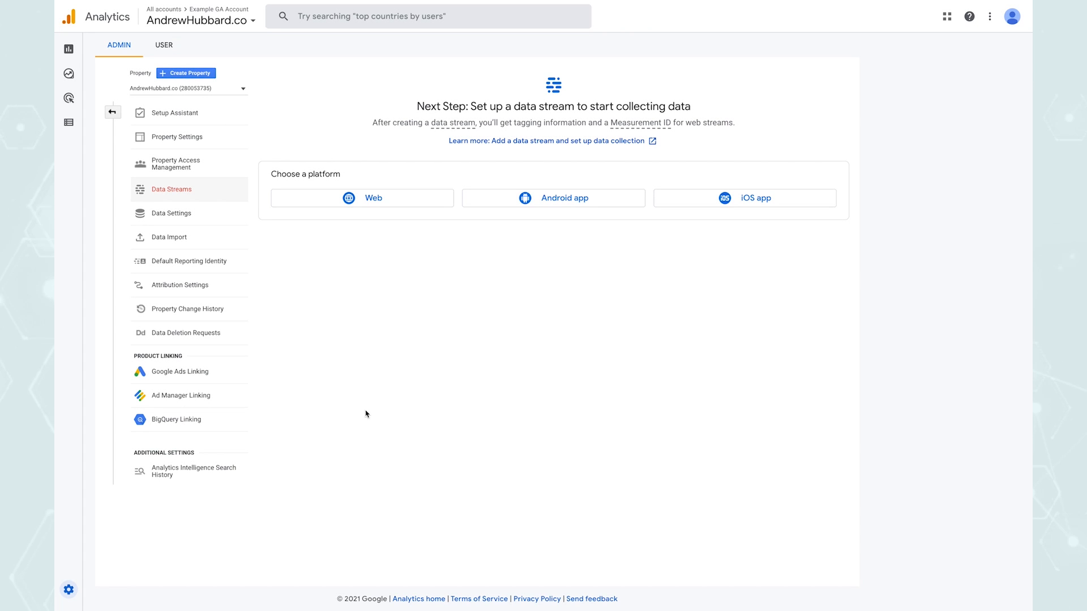
# Create a web data stream for the property's own domain over https, naming it with the domain followed by "Website Stream".
pyautogui.click(362, 196)
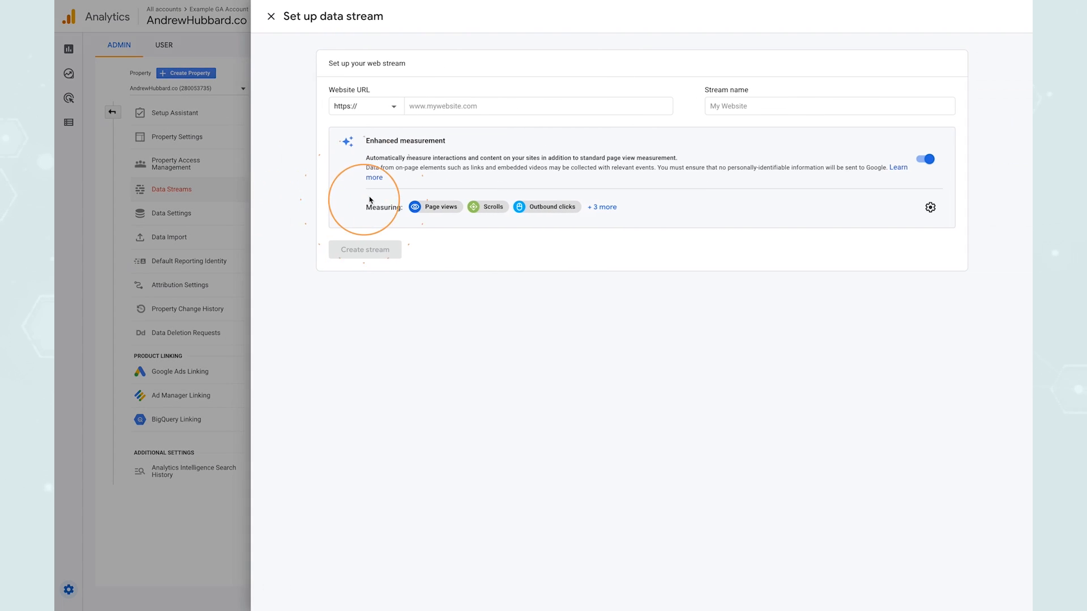
pyautogui.click(429, 107)
pyautogui.write('andrewhubbard.co')
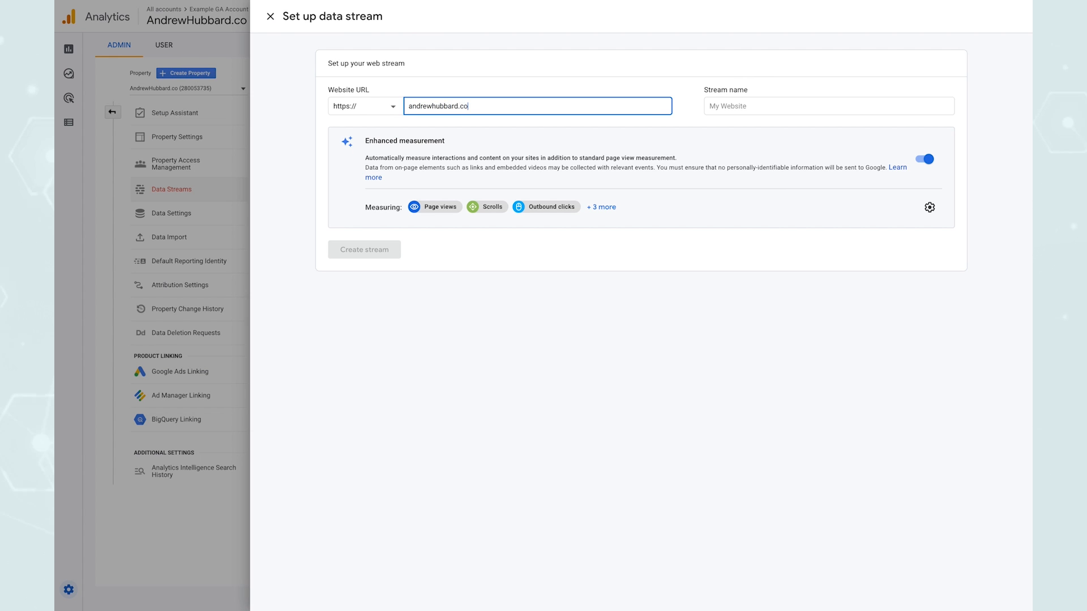
pyautogui.click(789, 105)
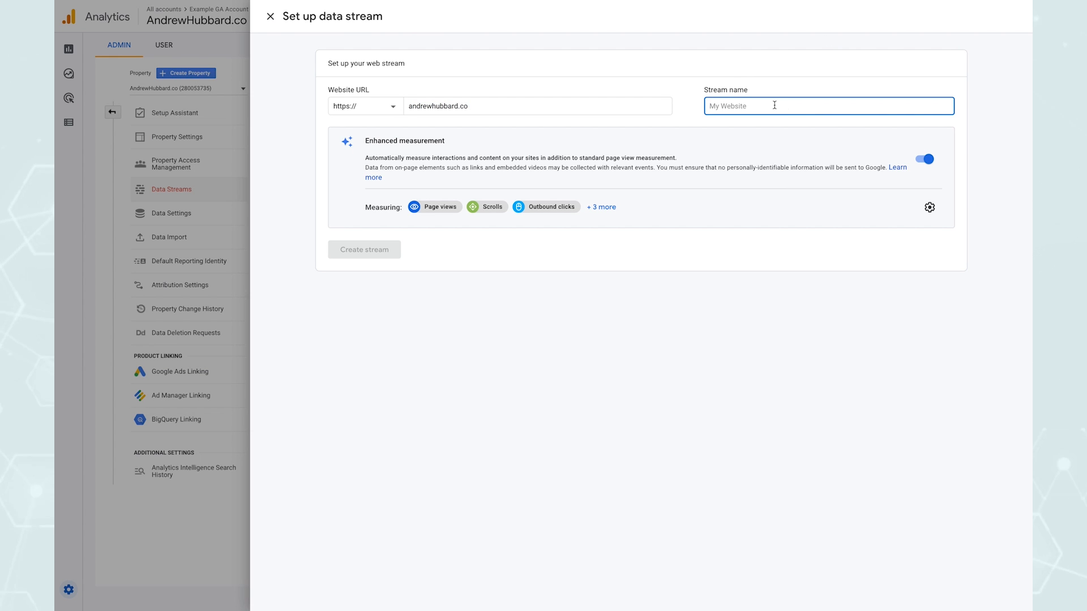
pyautogui.write('Andrewhubbard.co Website Stream')
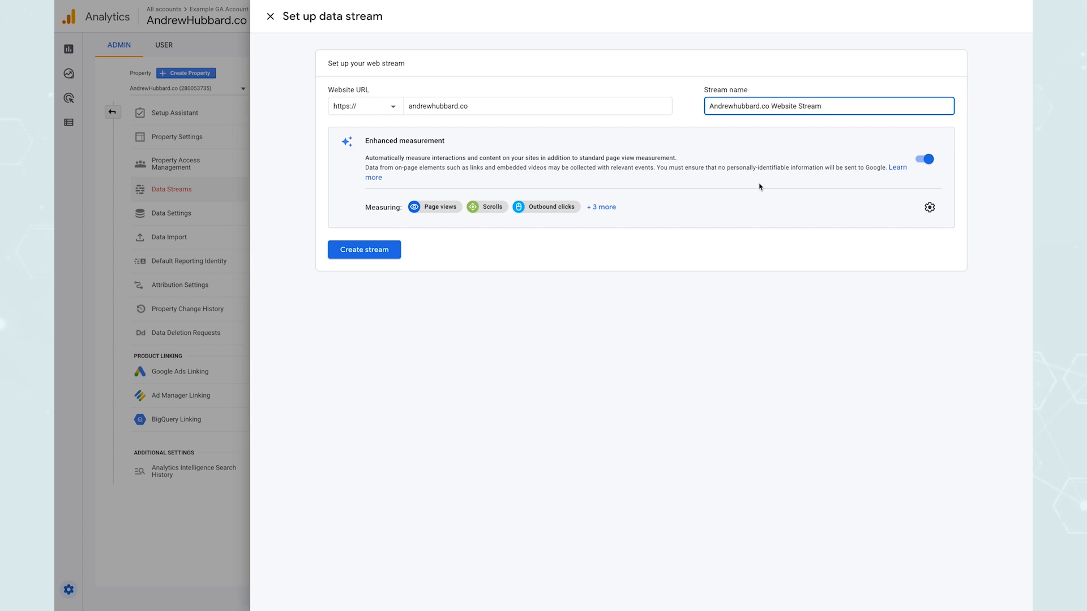
pyautogui.click(364, 250)
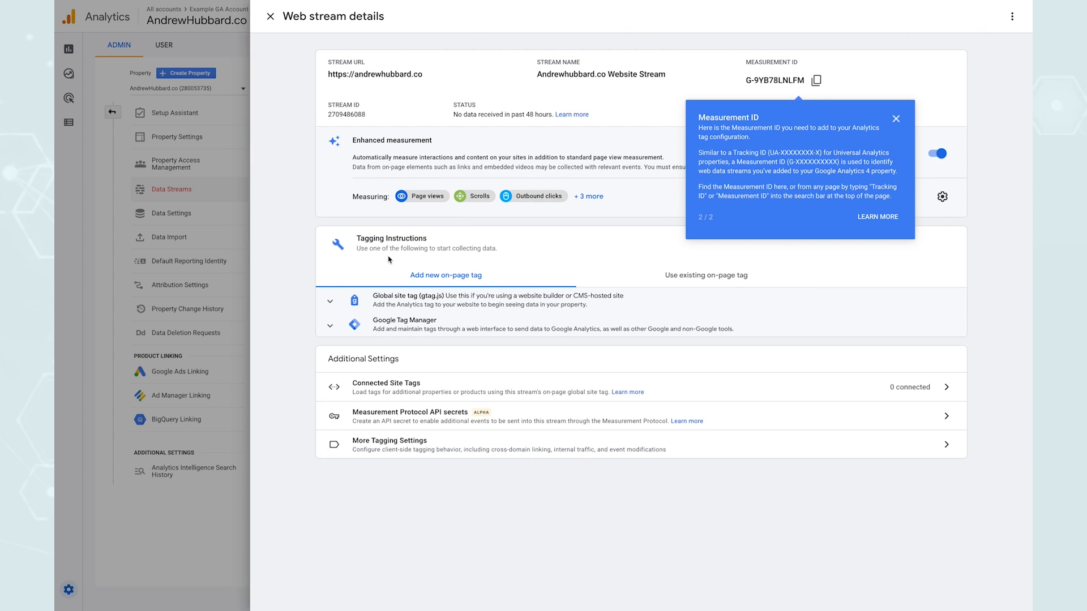
# Switch to Tag Manager and create an account under the owner's full name with a Web container named after the site's domain, accepting the terms.
pyautogui.moveTo(189, 26)
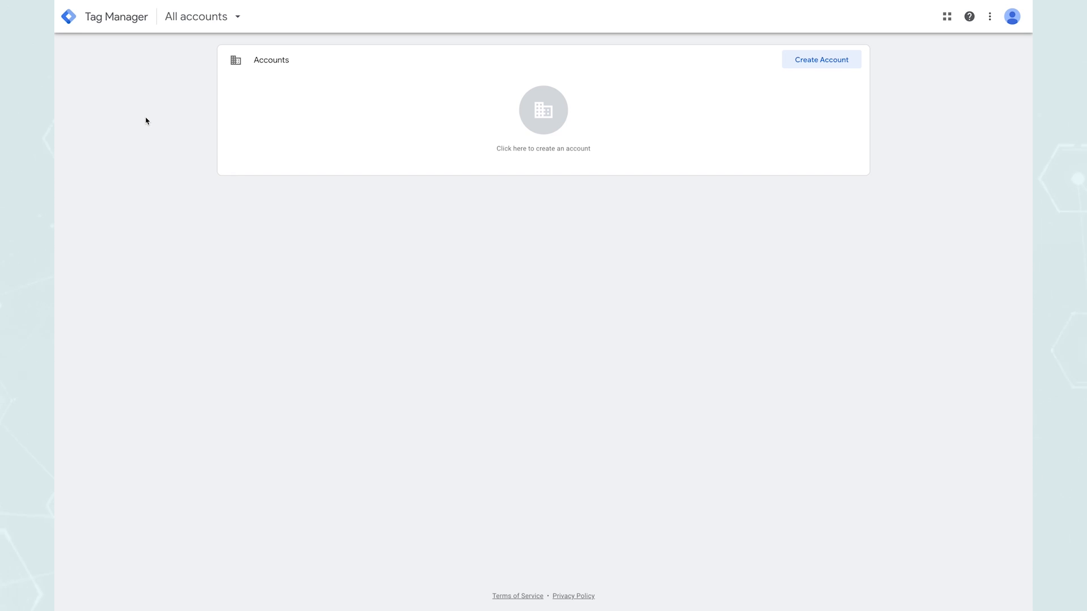
pyautogui.click(826, 60)
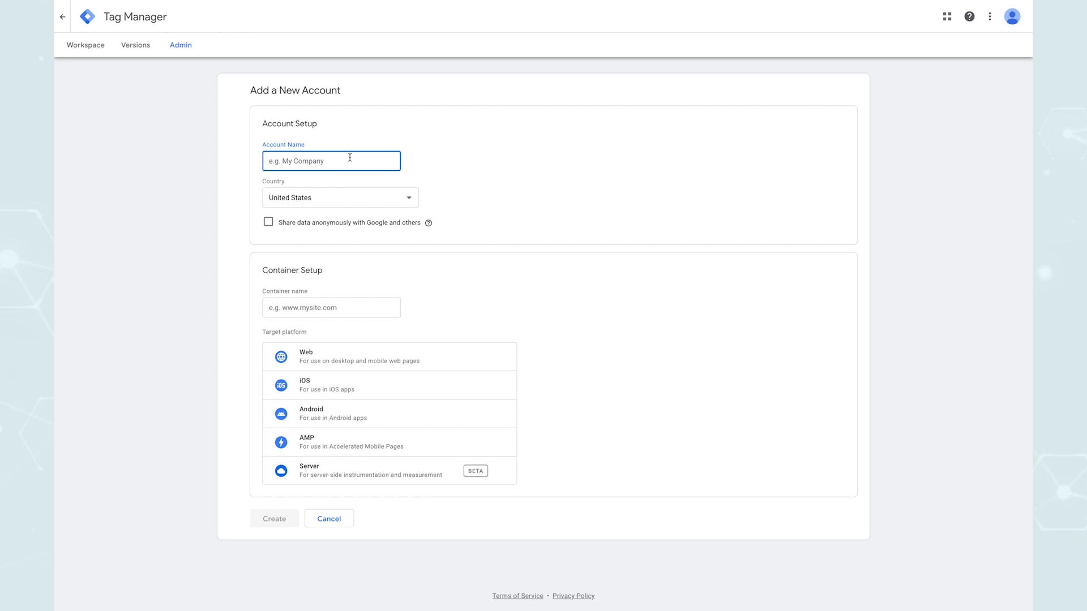
pyautogui.write('Andrew Hubbard')
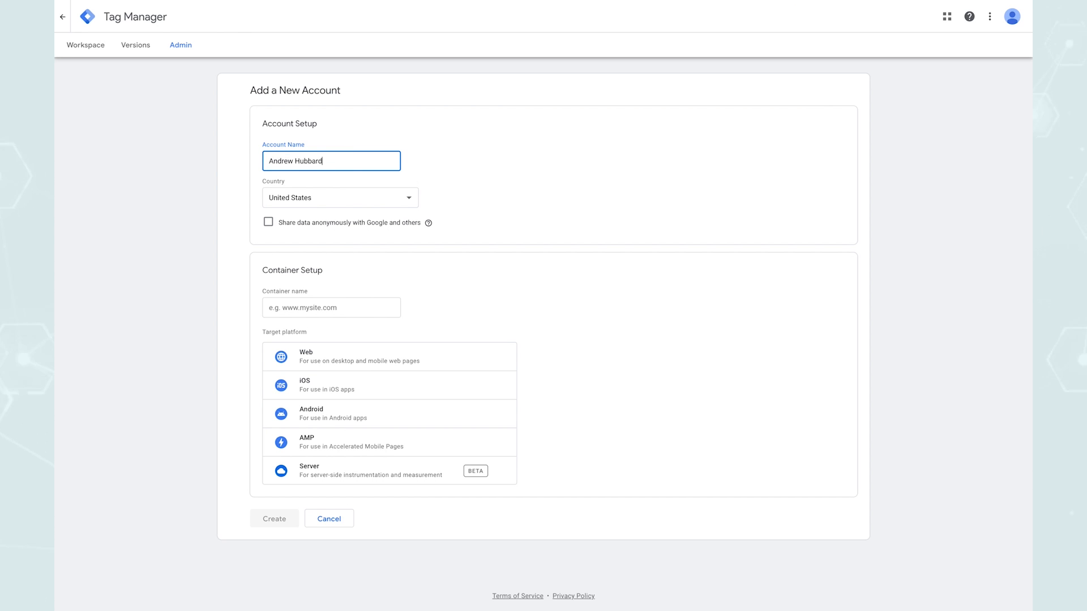
pyautogui.click(302, 317)
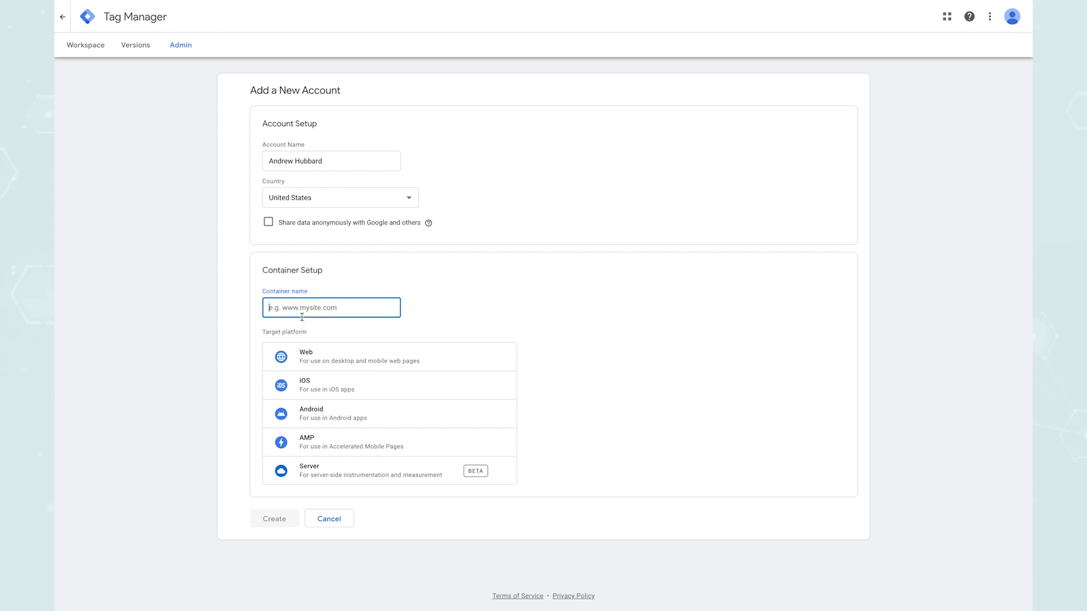
pyautogui.write('andrewhubbard.co')
pyautogui.click(335, 361)
pyautogui.click(281, 519)
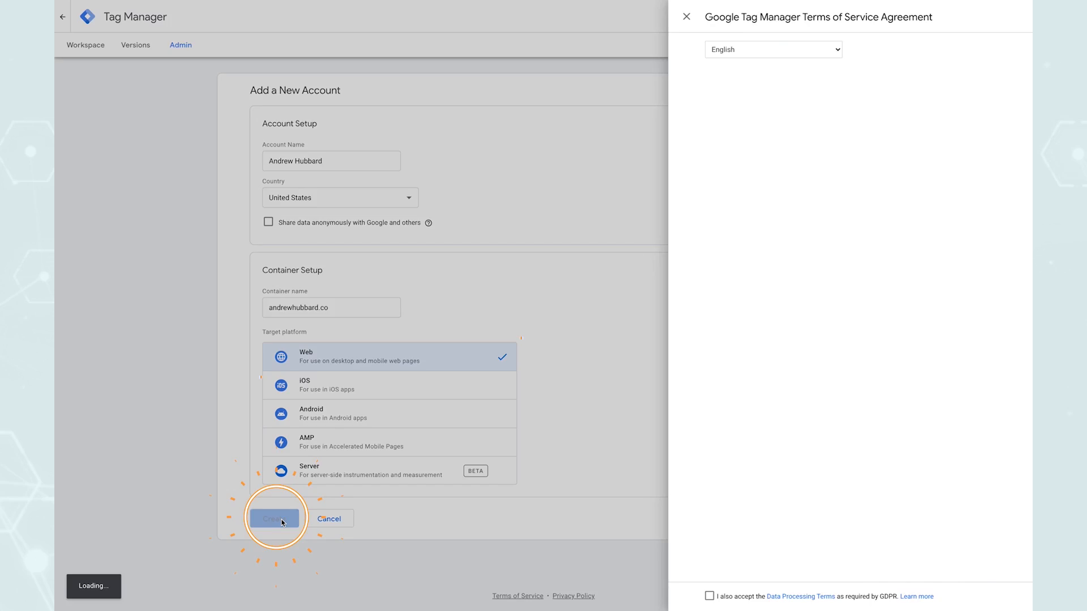
pyautogui.click(341, 596)
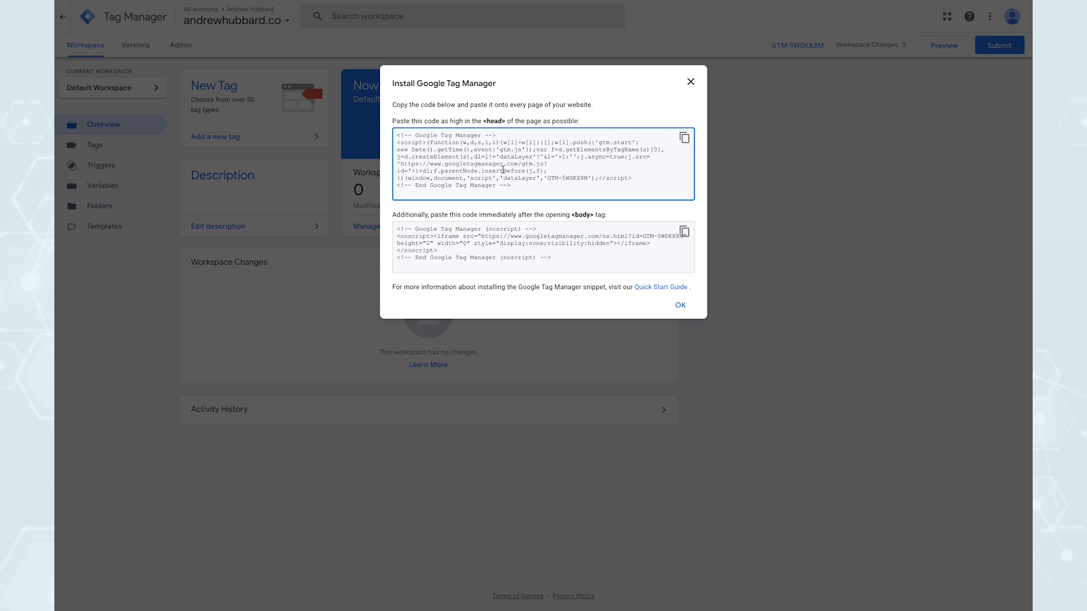
# Select the whole head code snippet in the Google Tag Manager installation instructions and close them.
pyautogui.moveTo(526, 186); pyautogui.dragTo(394, 98)
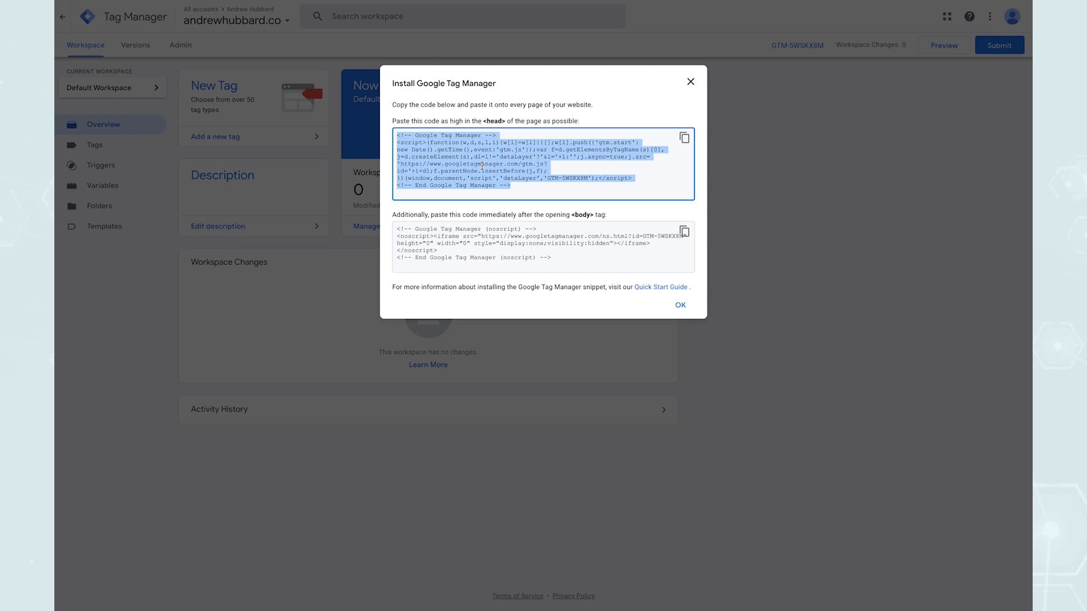
pyautogui.click(678, 306)
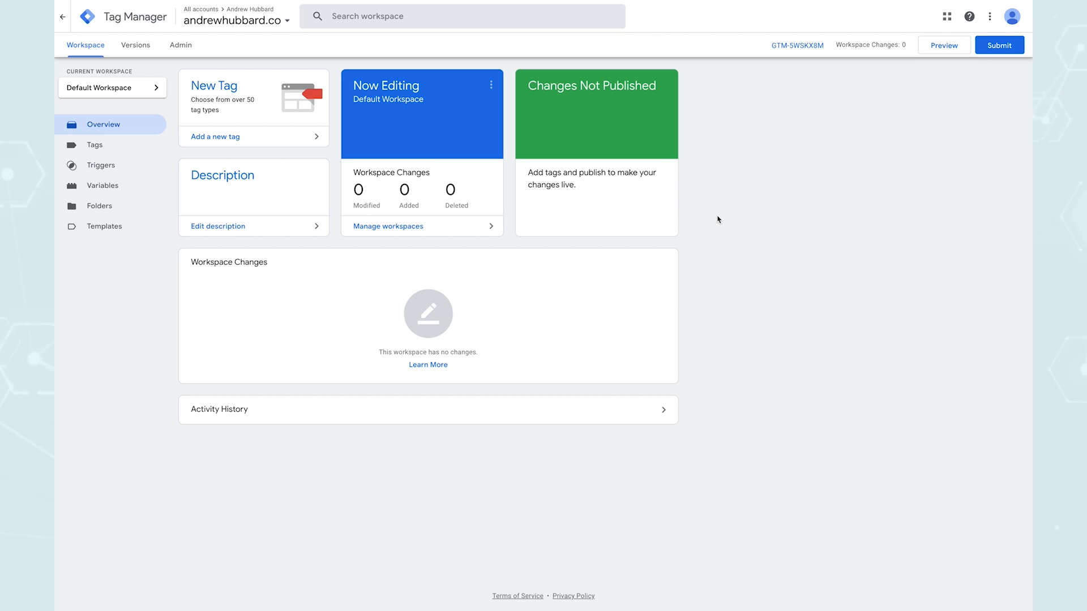
# Create a new tag named "GA4 Tag" with the tag type Google Analytics: GA4 Configuration.
pyautogui.click(101, 149)
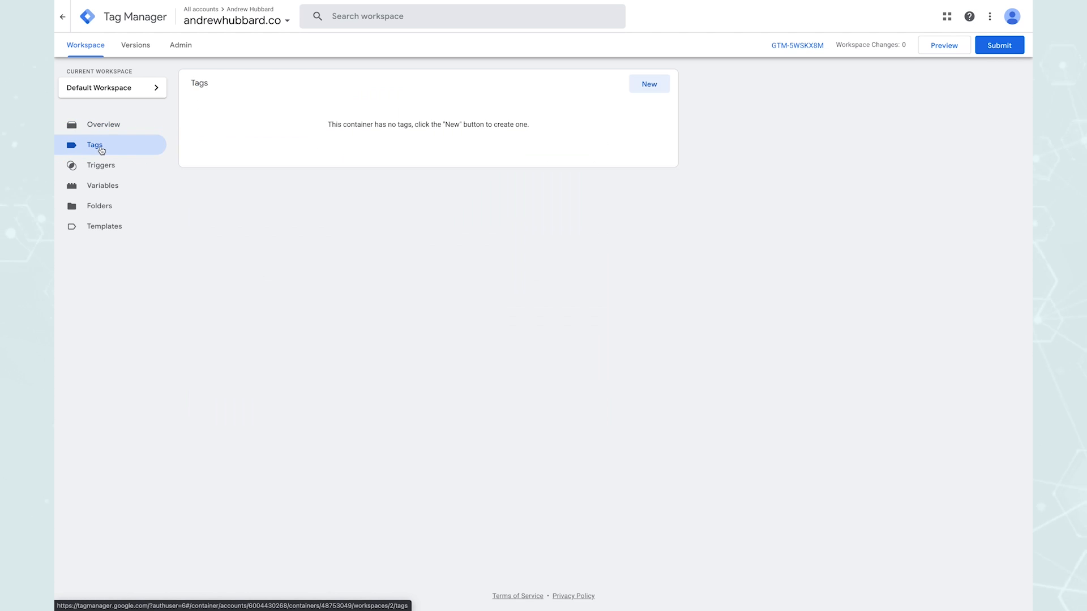
pyautogui.click(649, 83)
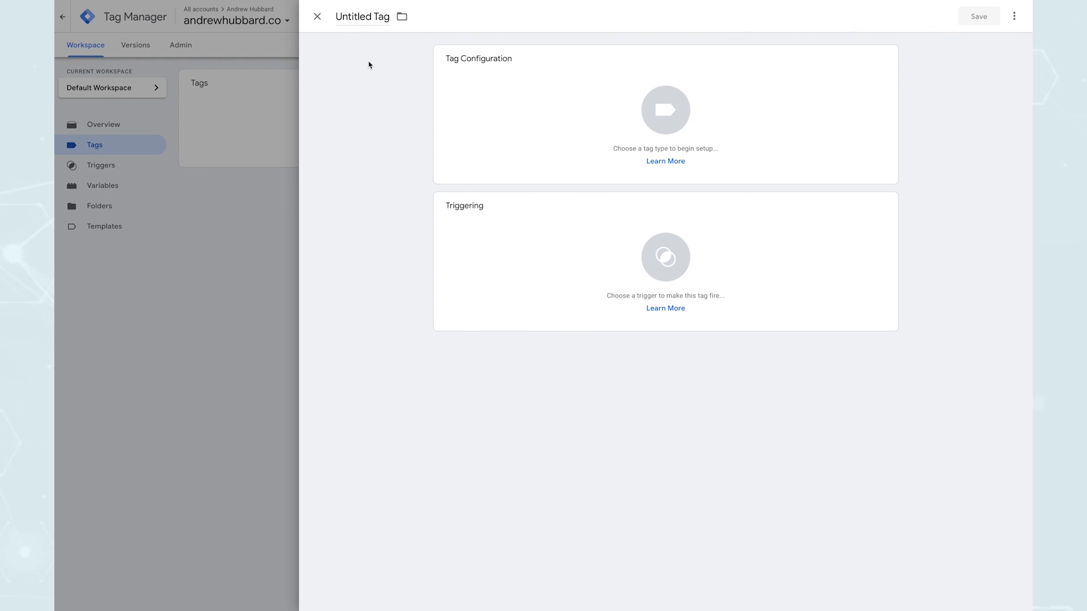
pyautogui.tripleClick(368, 19)
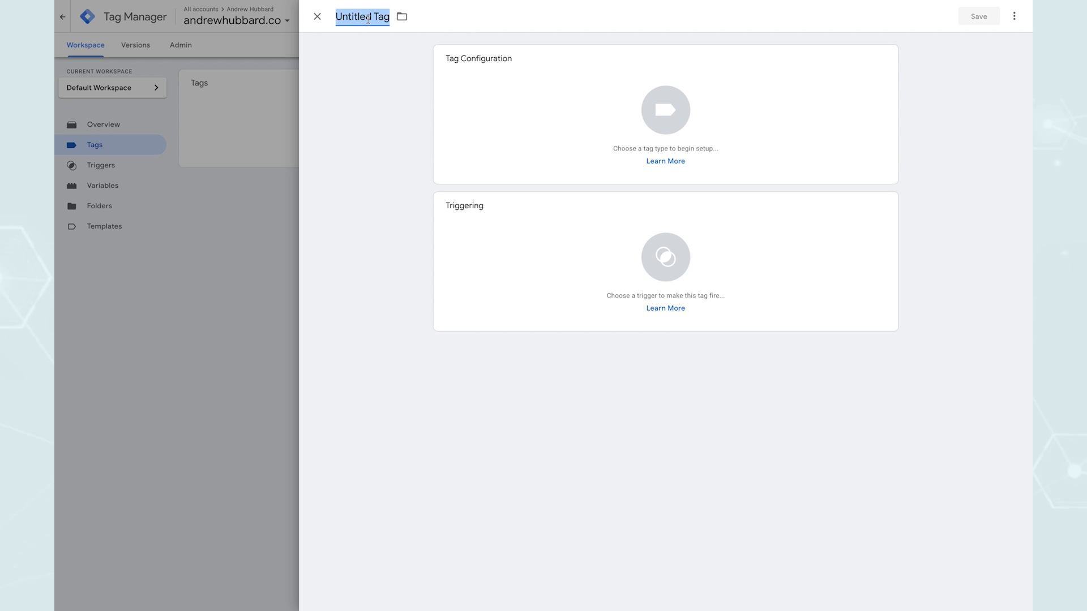
pyautogui.write('GA4')
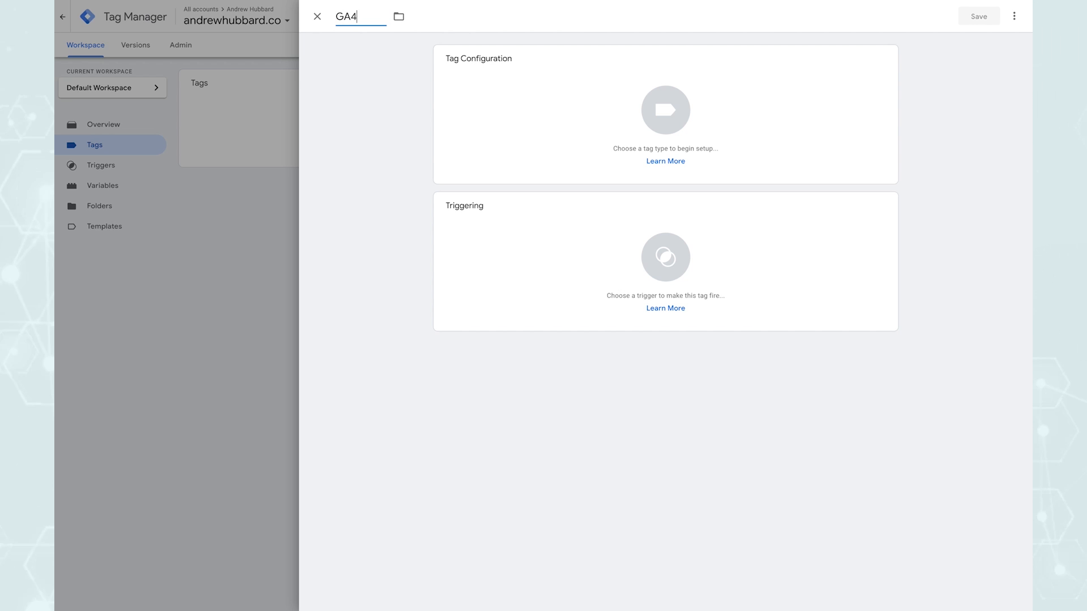
pyautogui.click(660, 113)
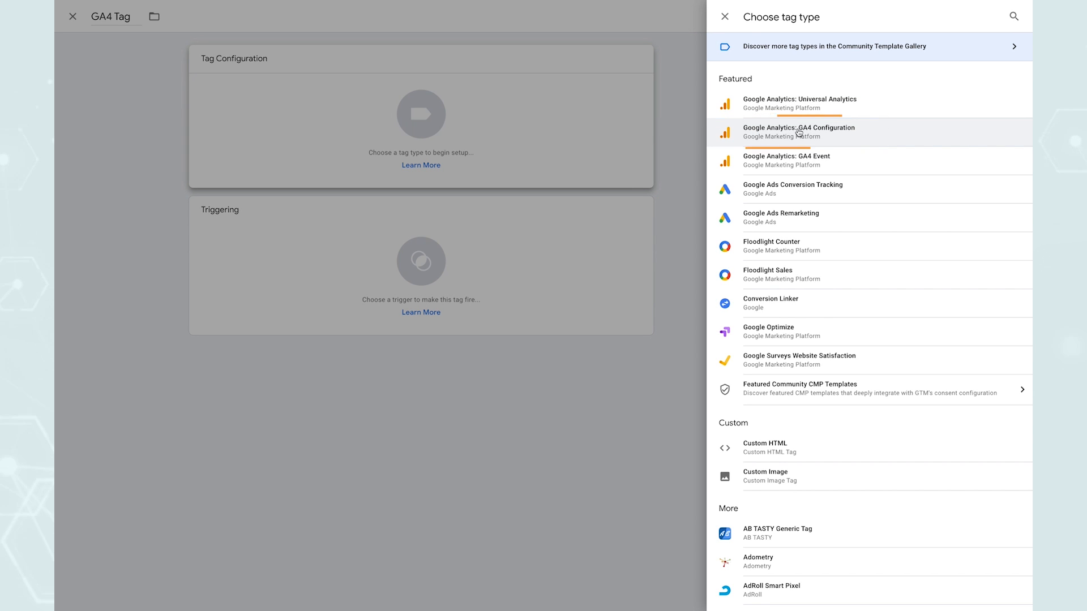
pyautogui.click(836, 133)
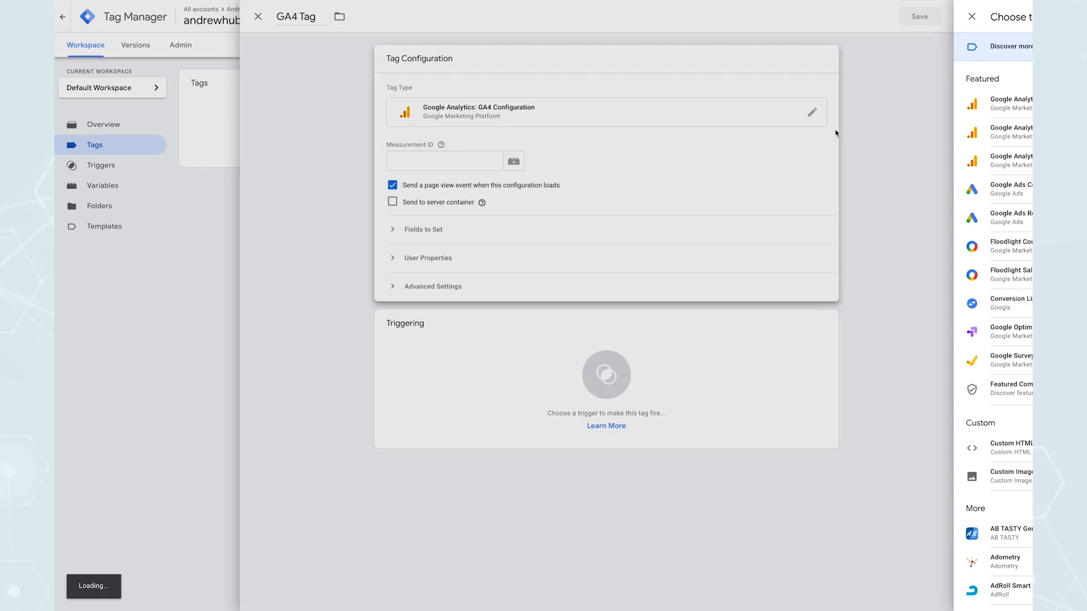
# Copy the web stream's measurement ID from Google Analytics into the GA4 Tag's Measurement ID in Tag Manager.
pyautogui.click(503, 164)
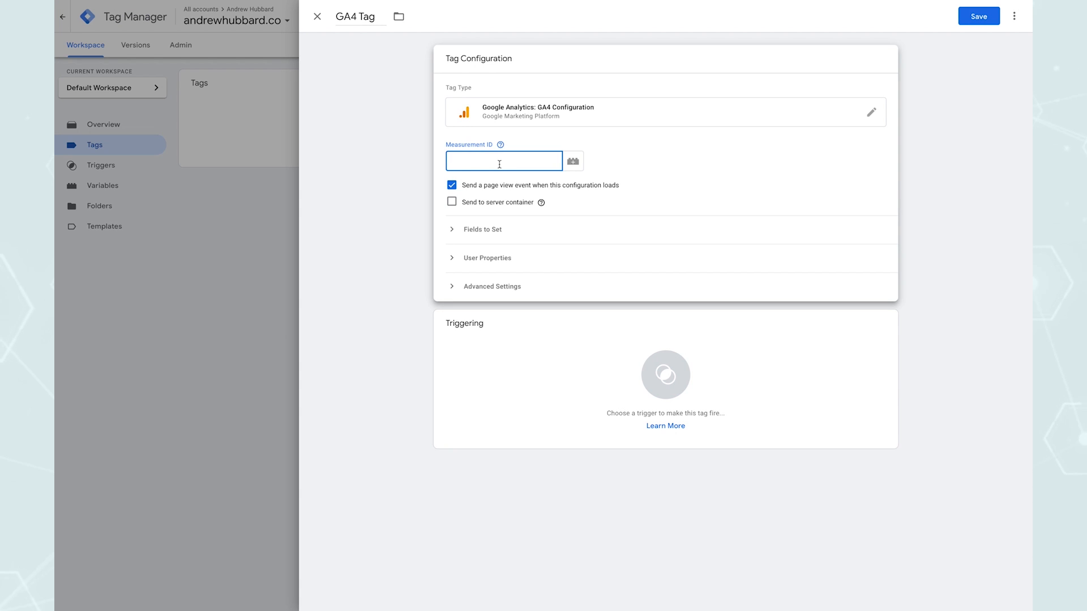
pyautogui.click(443, 151)
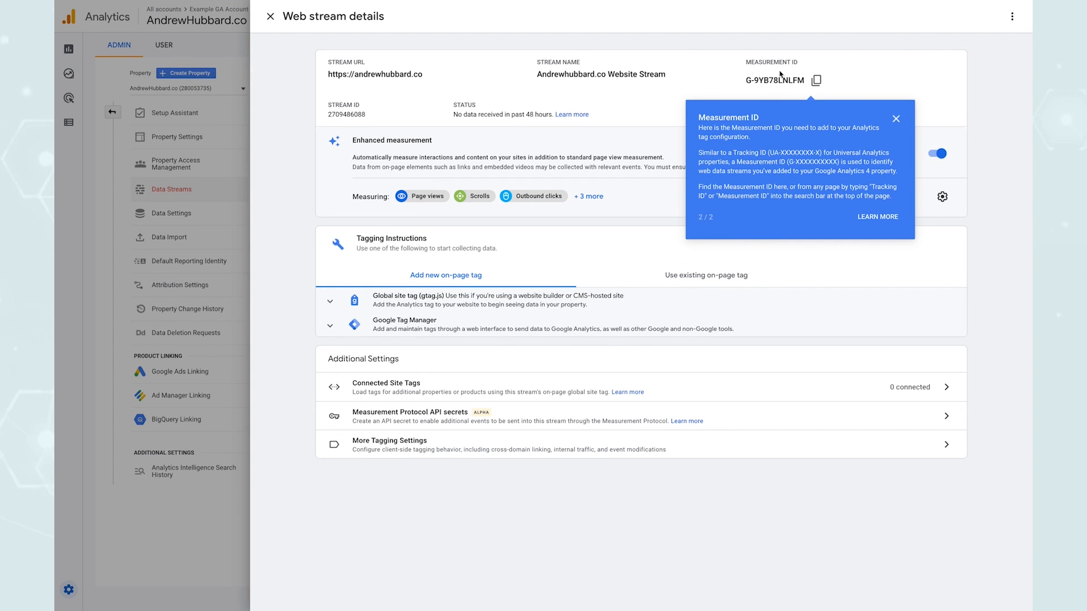
pyautogui.click(816, 82)
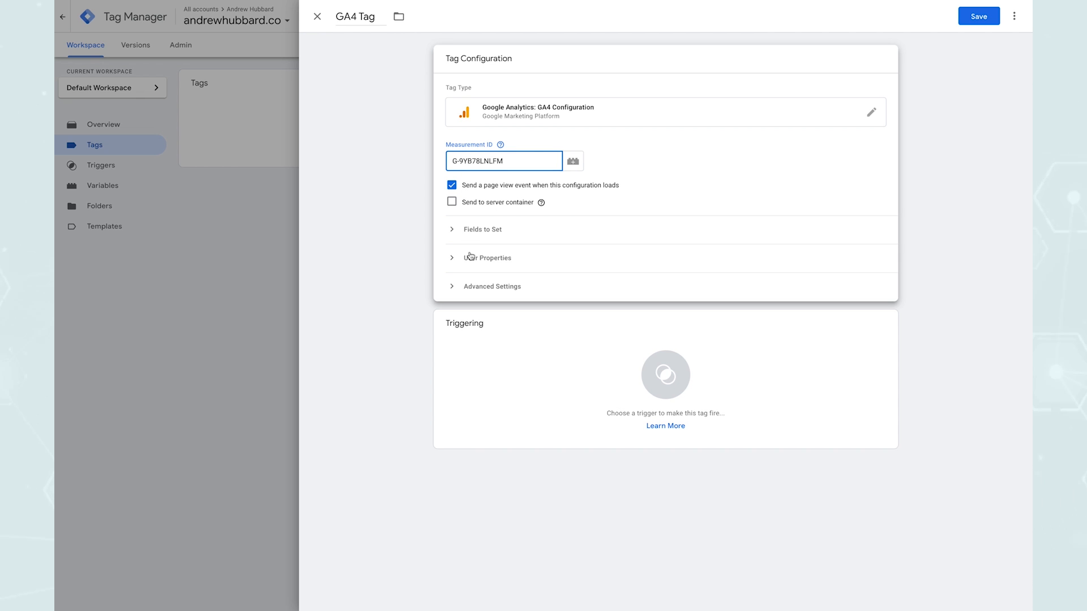
# Add the All Pages trigger to the GA4 Tag and save the tag.
pyautogui.click(520, 376)
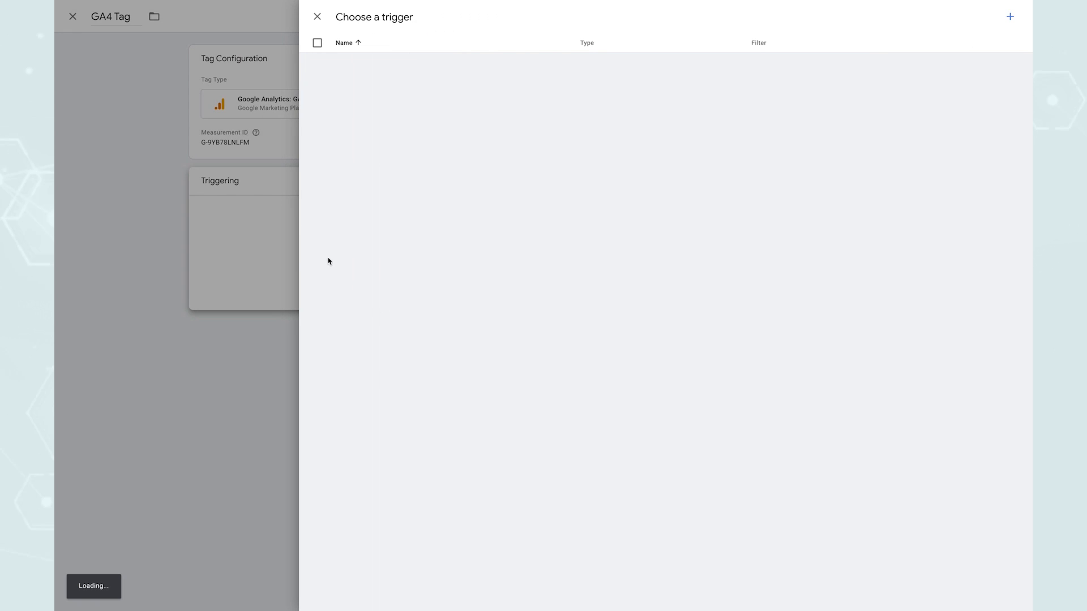
pyautogui.click(345, 62)
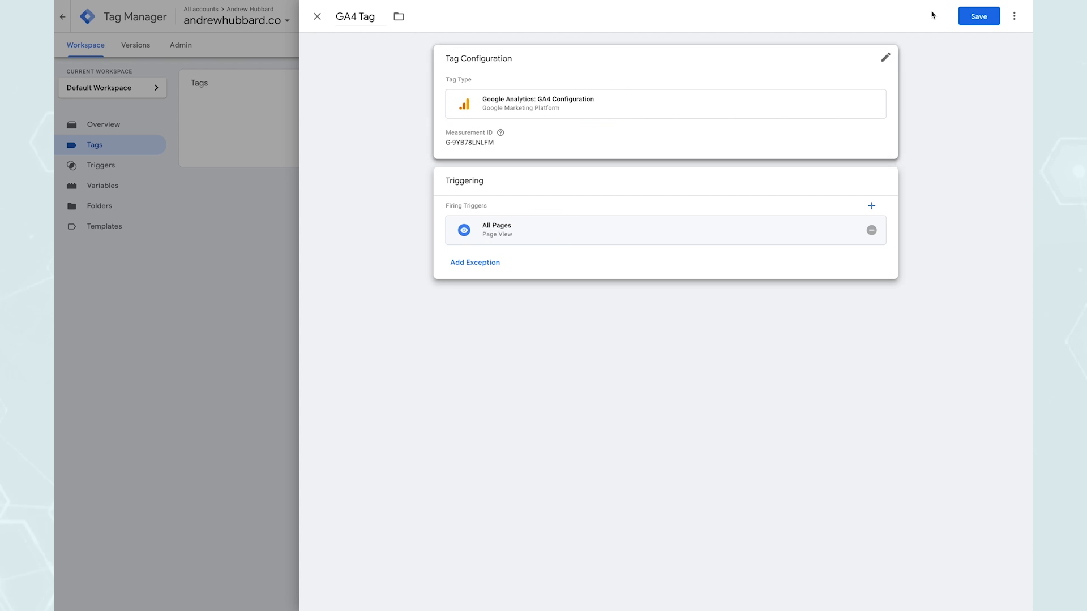
pyautogui.click(977, 23)
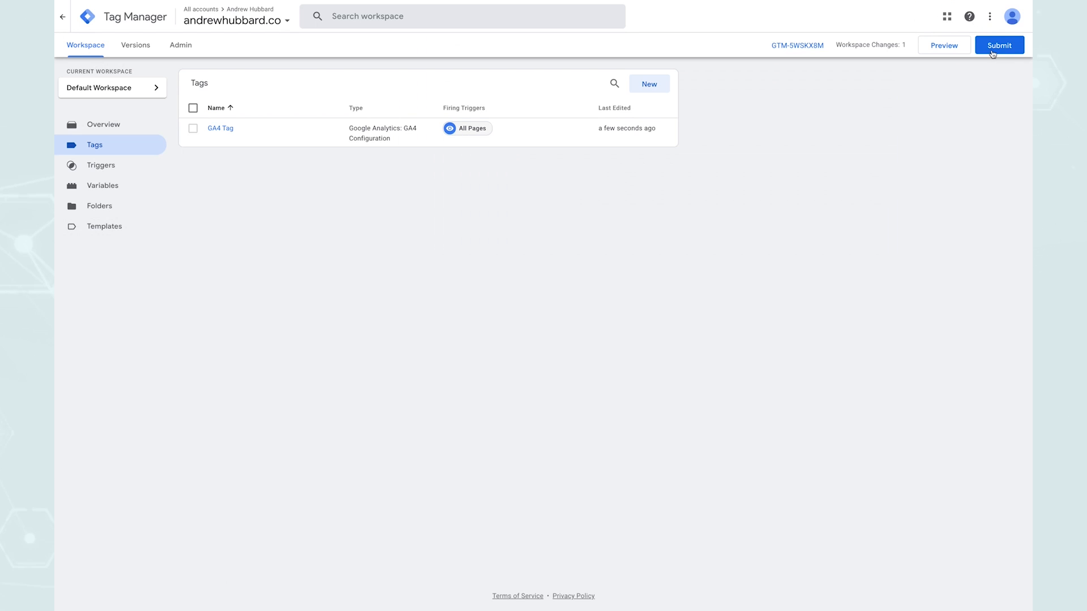
# Submit and publish the workspace changes as a new container version without a description.
pyautogui.click(994, 49)
pyautogui.click(997, 19)
pyautogui.click(678, 302)
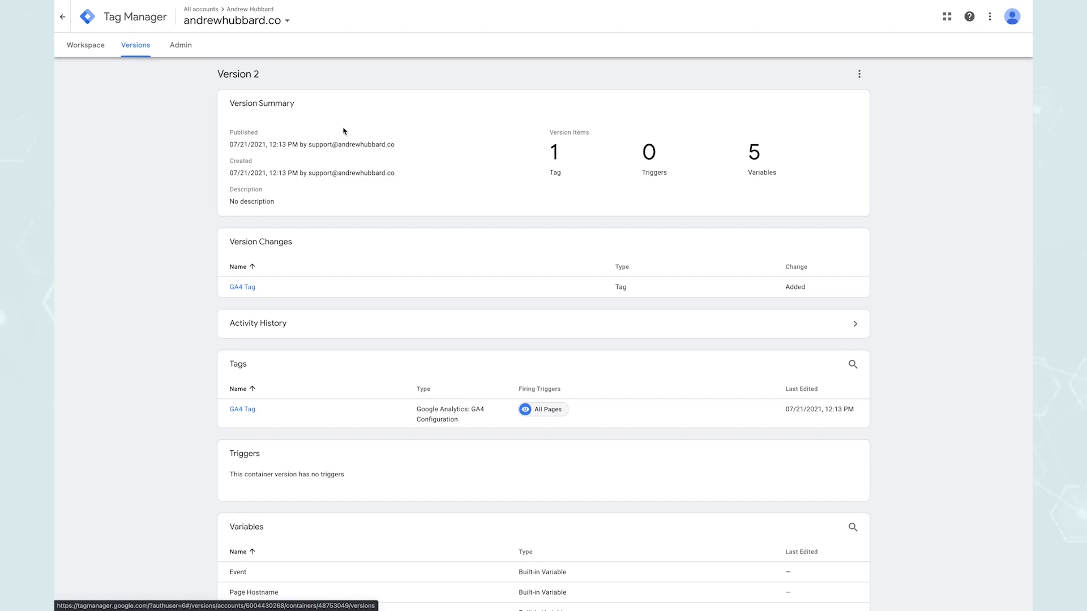
# Return to the workspace's tags and start a new tag named "GA4 Lead Conversion".
pyautogui.click(85, 45)
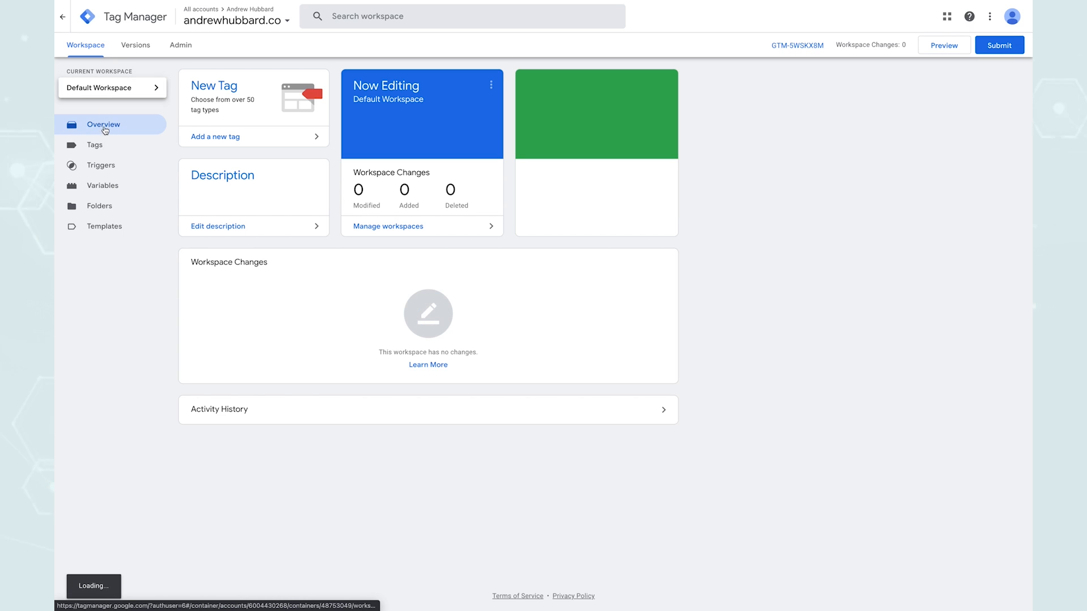
pyautogui.click(95, 145)
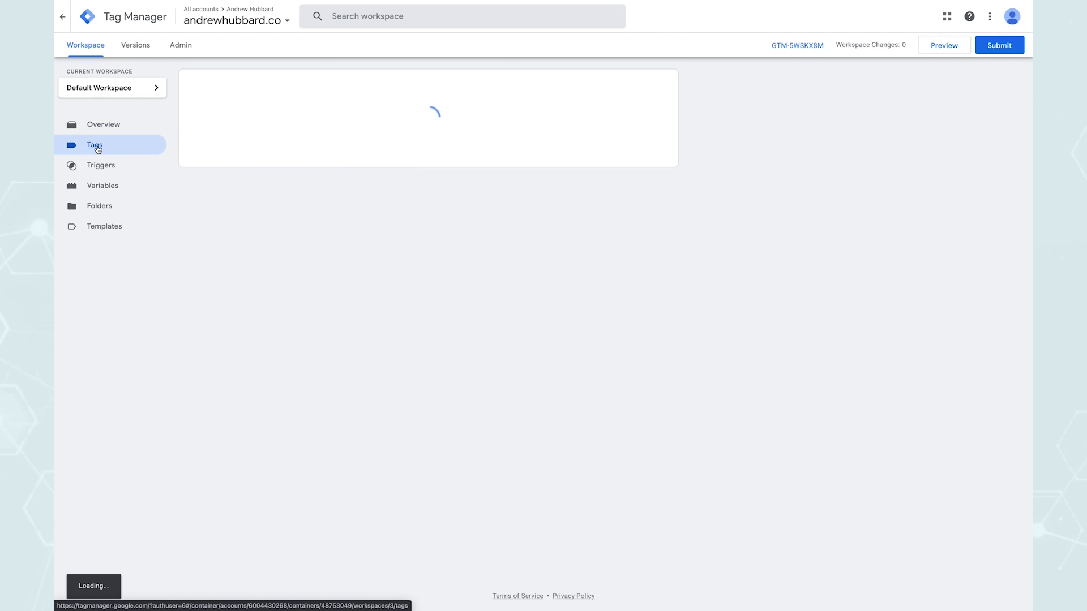
pyautogui.click(646, 83)
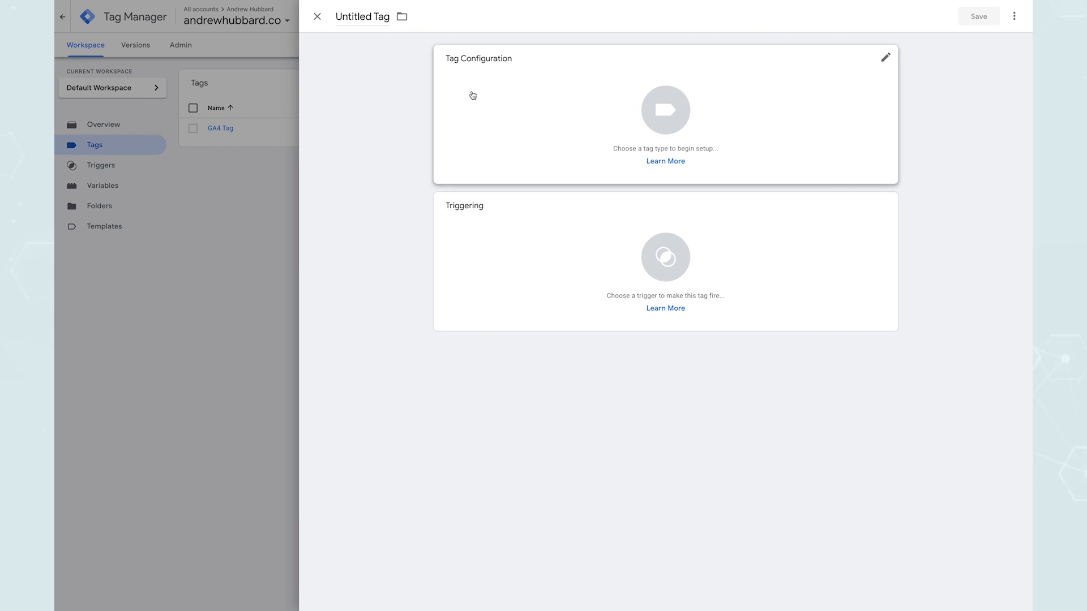
pyautogui.click(355, 17)
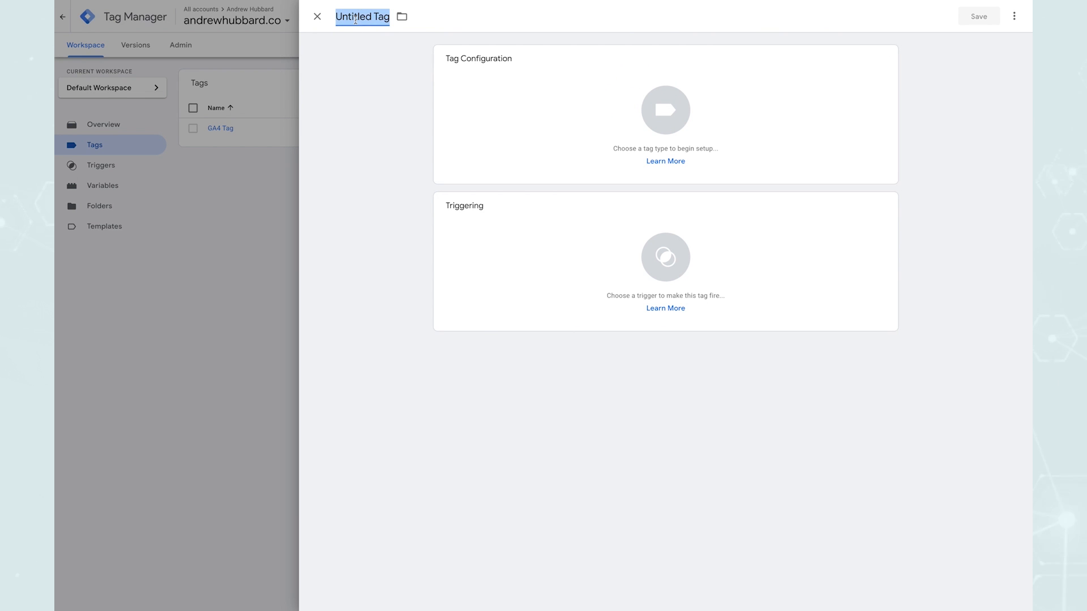
pyautogui.write('GA4 Lead Conv')
pyautogui.press('BackSpace')
pyautogui.press('BackSpace')
pyautogui.write('onversion')
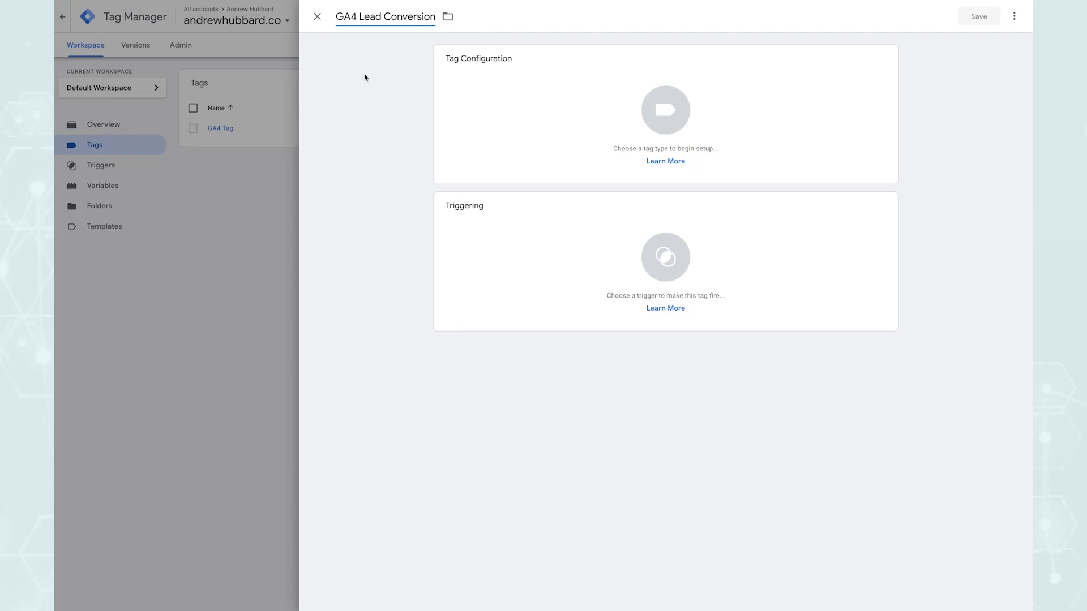
# Set the tag type to Google Analytics: GA4 Event and choose GA4 Tag as its configuration tag.
pyautogui.click(552, 119)
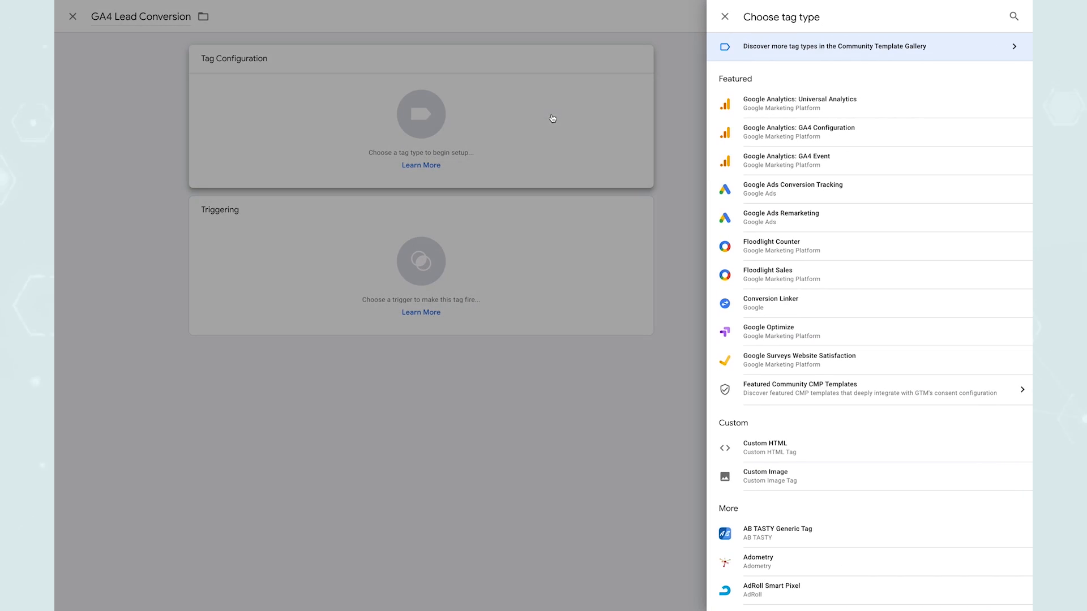
pyautogui.click(817, 161)
pyautogui.click(511, 162)
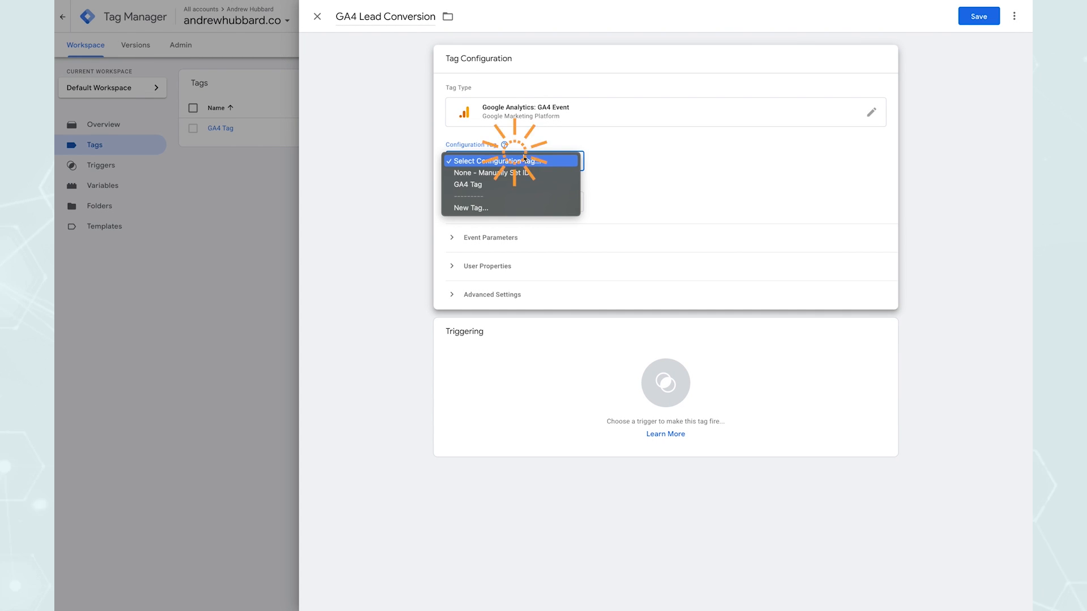
pyautogui.click(479, 185)
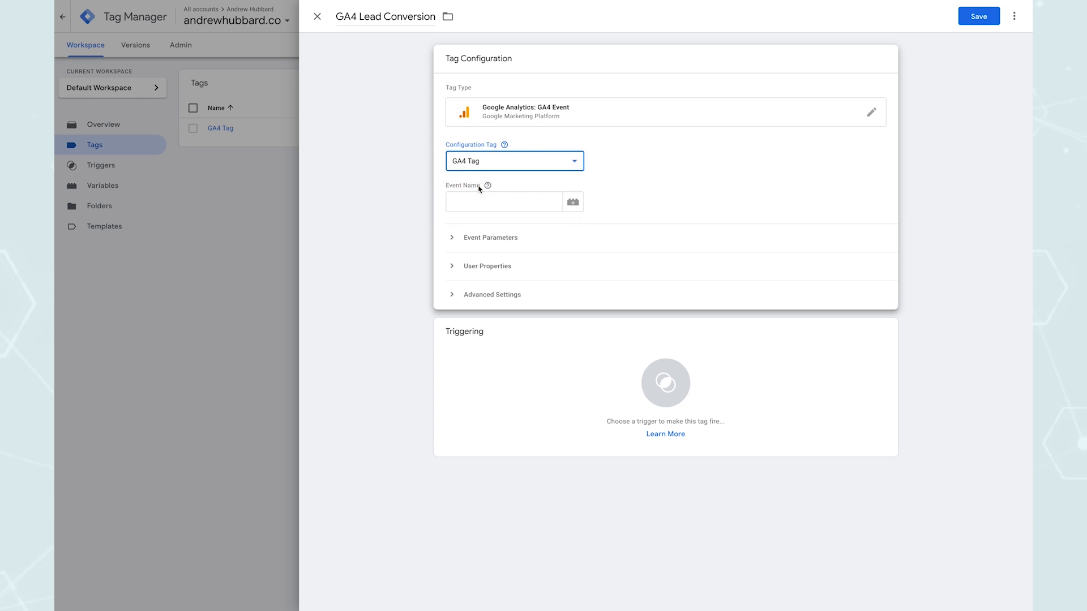
pyautogui.click(635, 170)
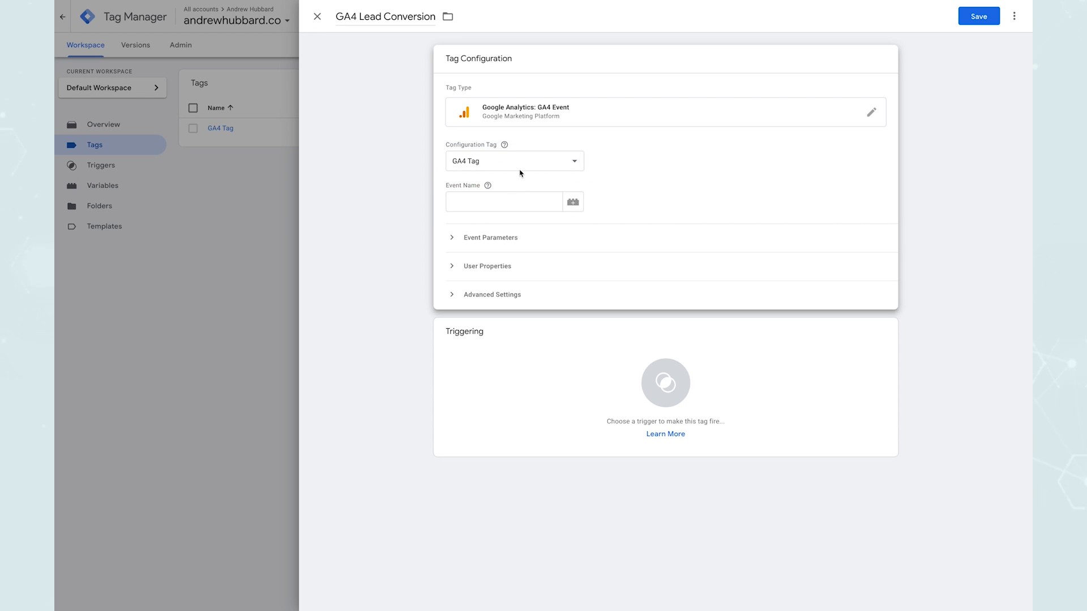
# Open the help article on recommended event names from the Event Name help of the GA4 event tag.
pyautogui.click(492, 202)
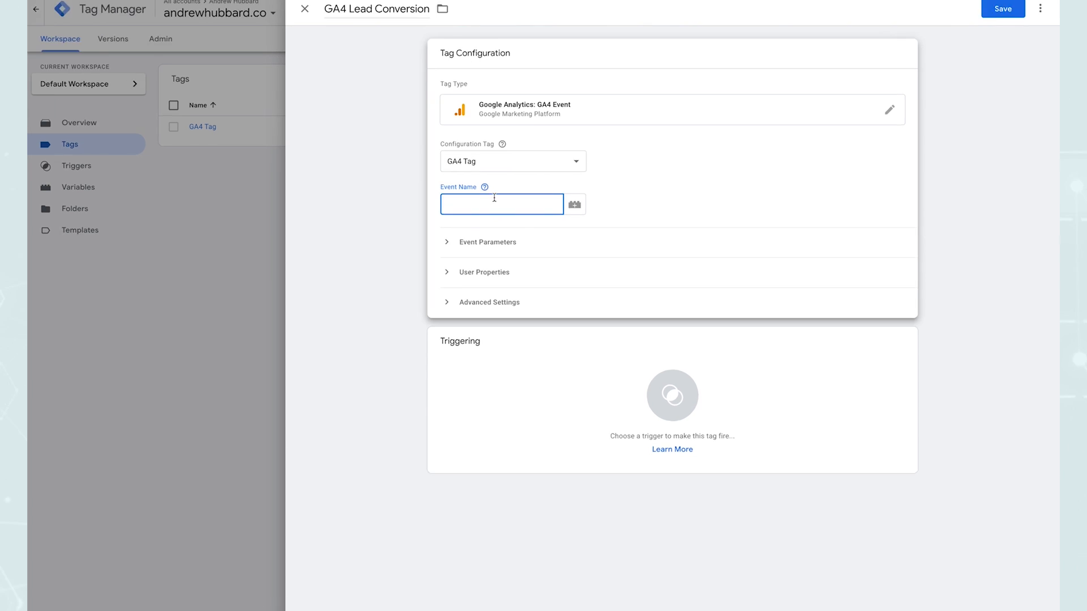
pyautogui.click(488, 187)
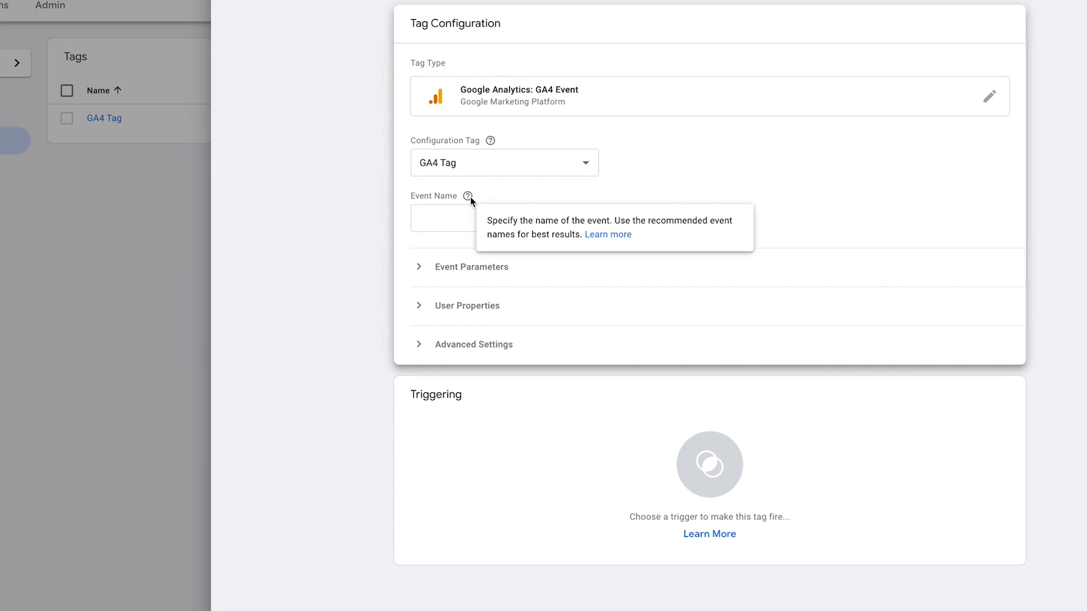
pyautogui.click(450, 215)
pyautogui.click(469, 197)
pyautogui.click(609, 234)
# Open the Travel (Hotel/Air) recommended events article and copy the generate_lead event name from its table.
pyautogui.scroll(-4, 485, 308)
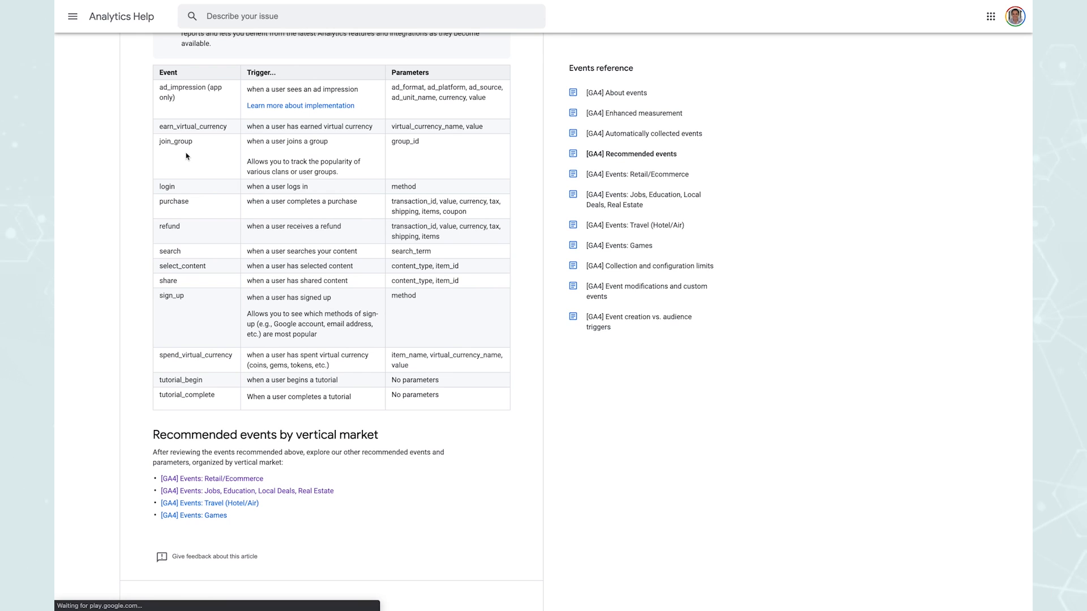
pyautogui.scroll(1, 198, 351)
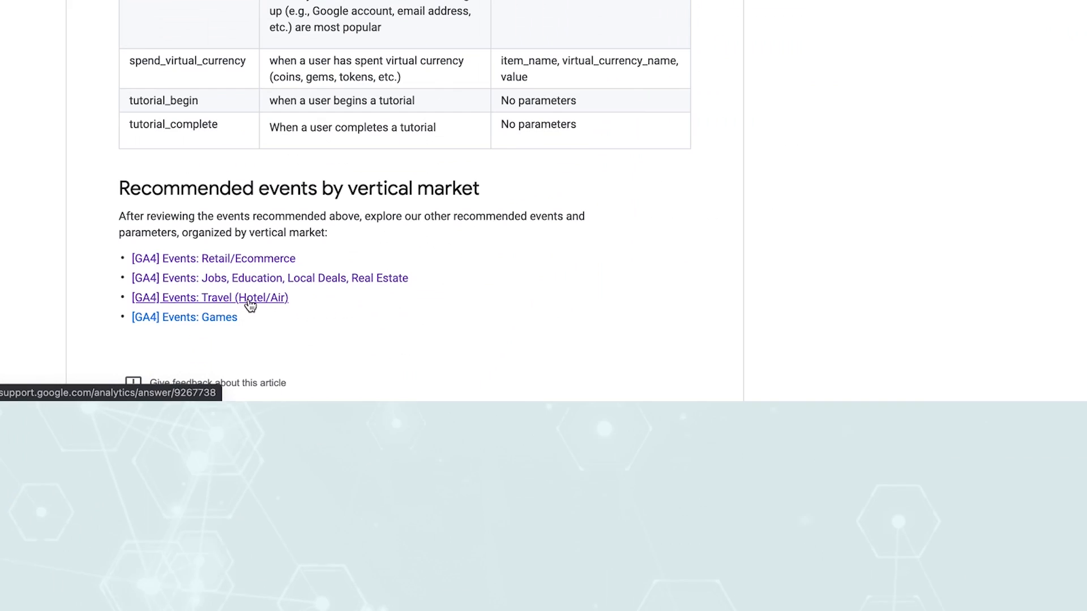
pyautogui.click(249, 303)
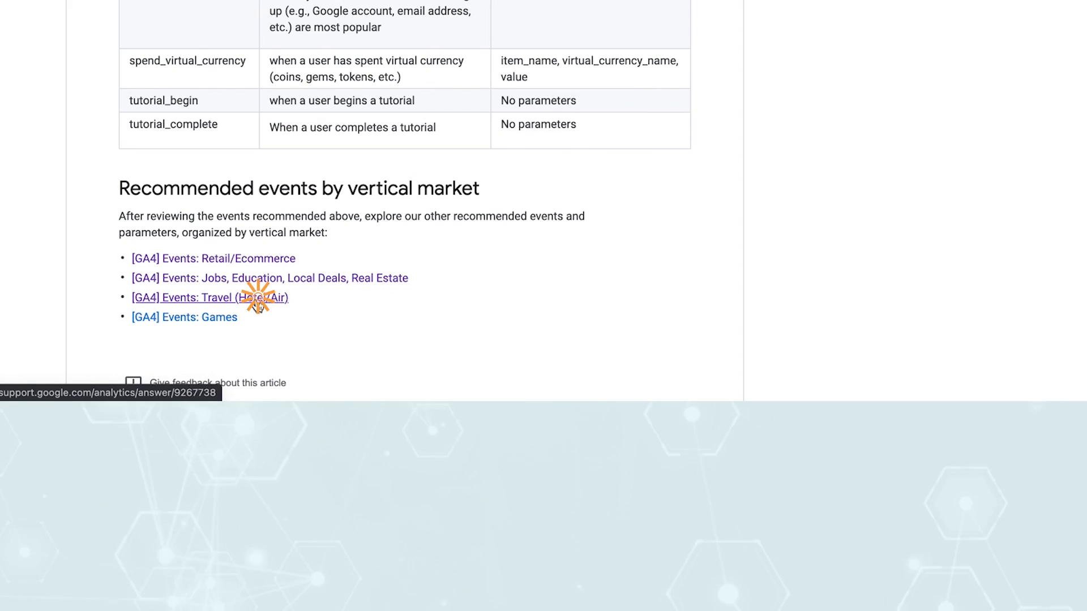
pyautogui.scroll(-2, 164, 481)
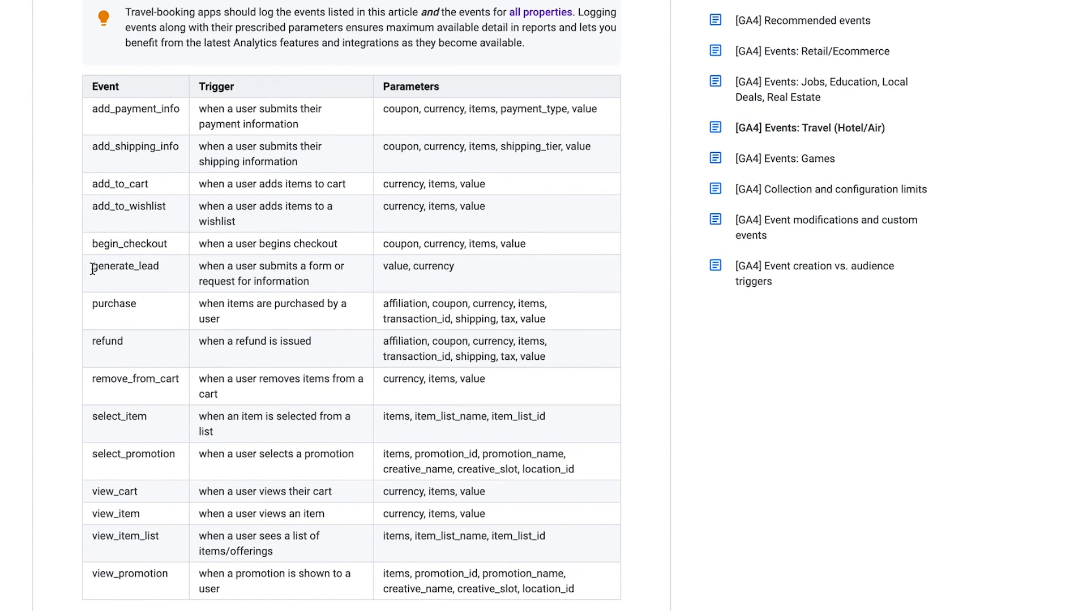
pyautogui.moveTo(151, 270); pyautogui.dragTo(168, 269)
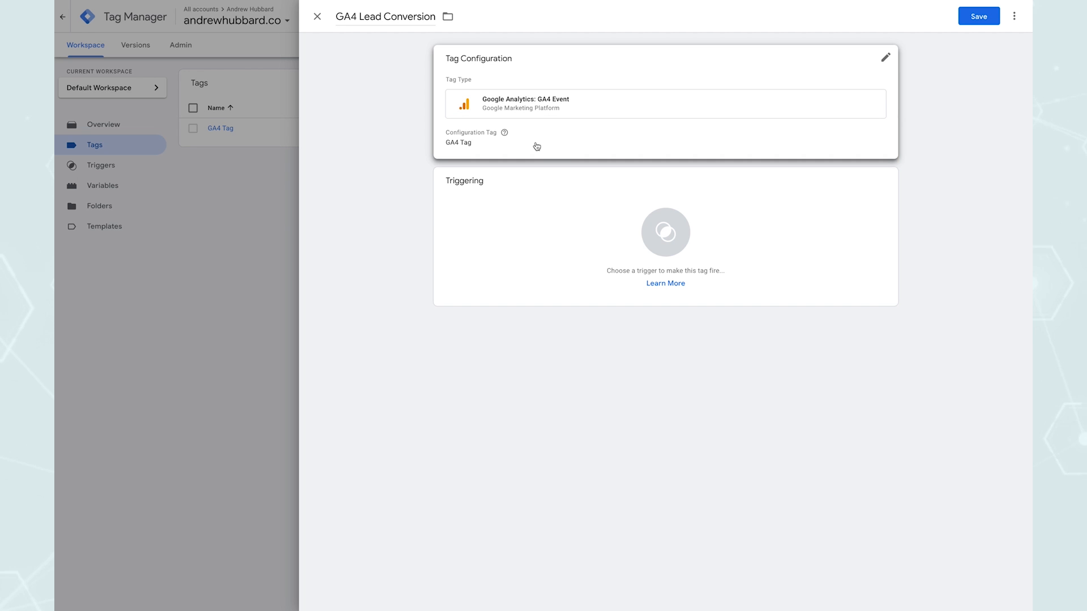
# Set the tag's event name to generate_lead in Tag Manager and look at the Event Parameters section.
pyautogui.click(531, 143)
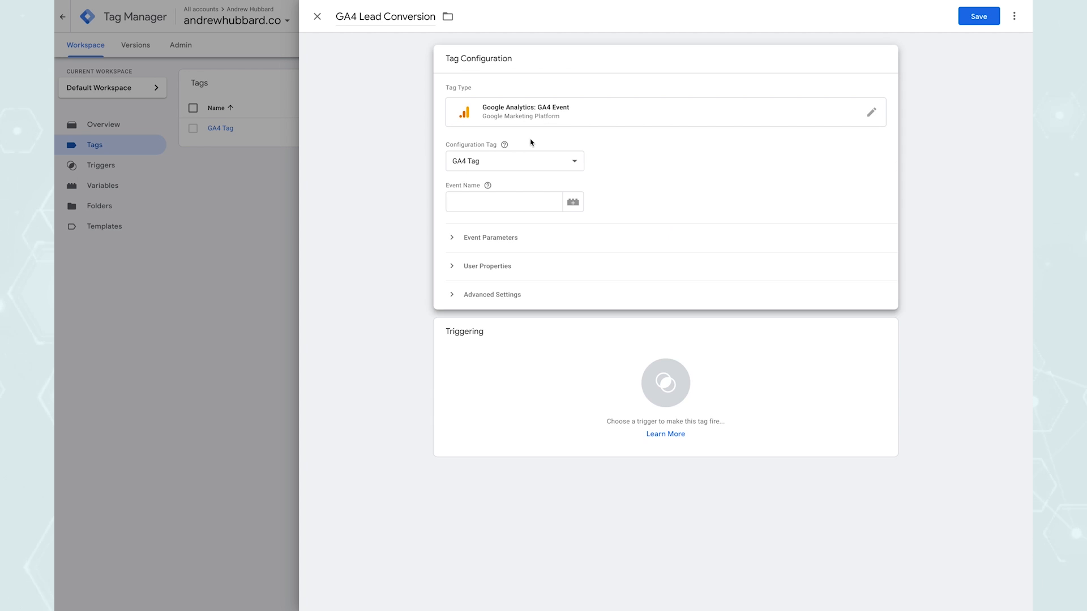
pyautogui.click(466, 201)
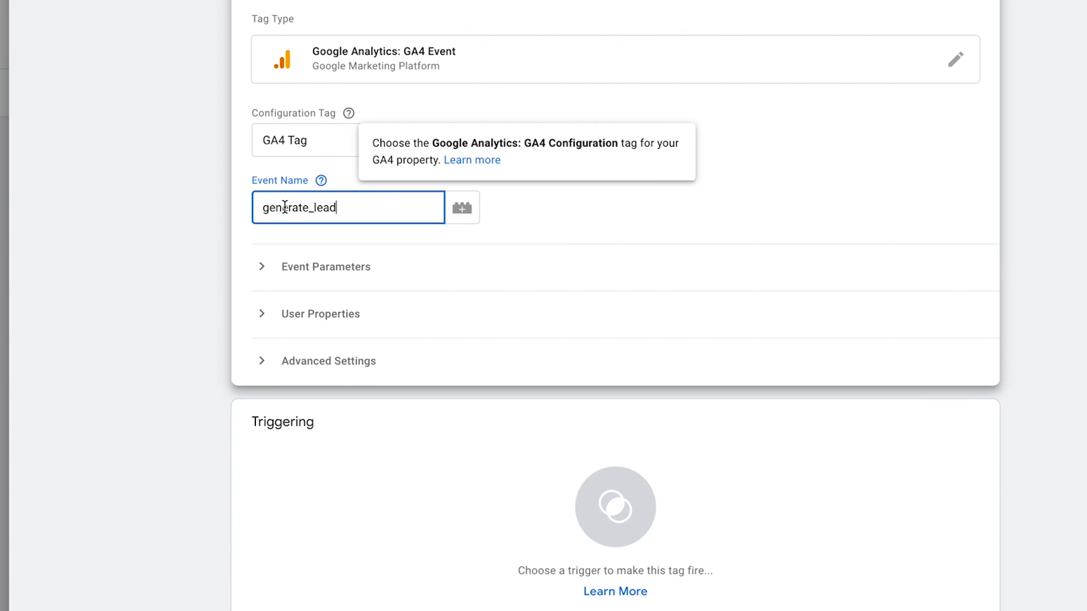
pyautogui.click(264, 282)
pyautogui.click(264, 275)
pyautogui.click(263, 280)
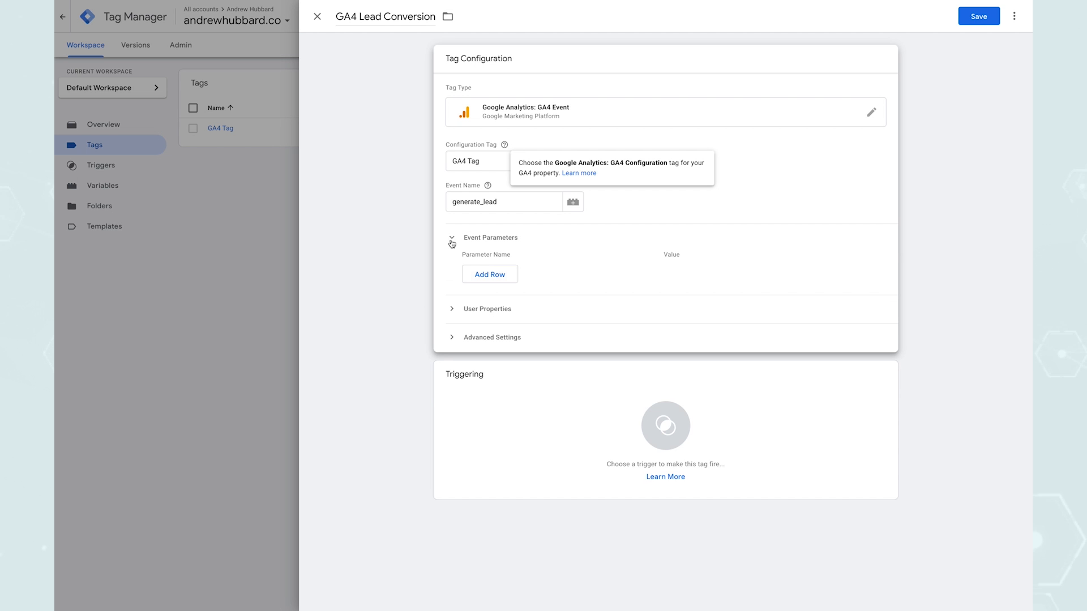
pyautogui.click(262, 267)
# Create a new trigger for the tag and name it "Webinar Regitration TY Page".
pyautogui.click(535, 389)
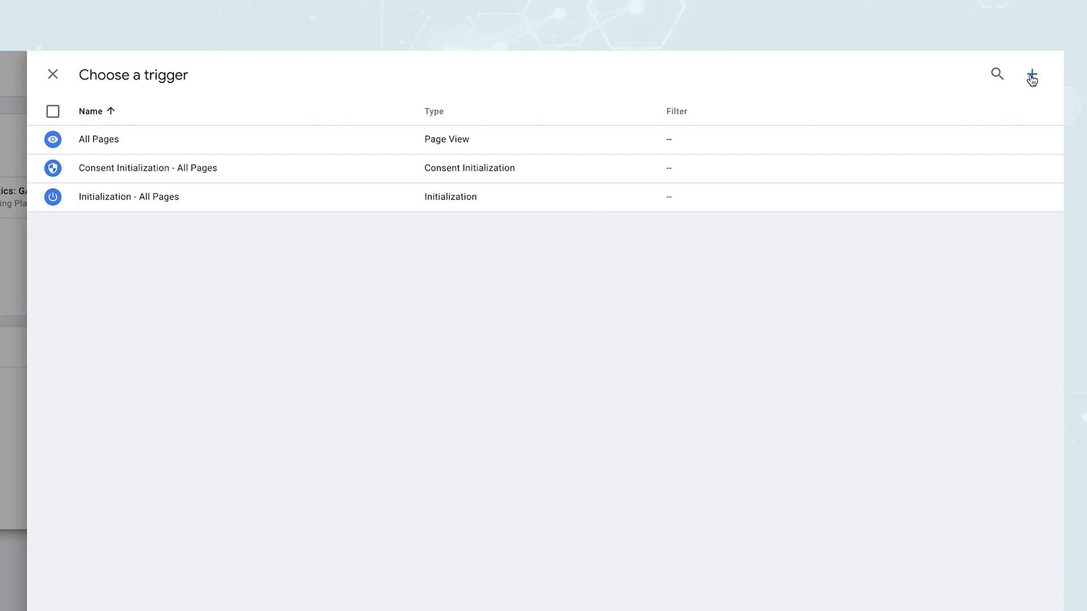
pyautogui.click(1010, 16)
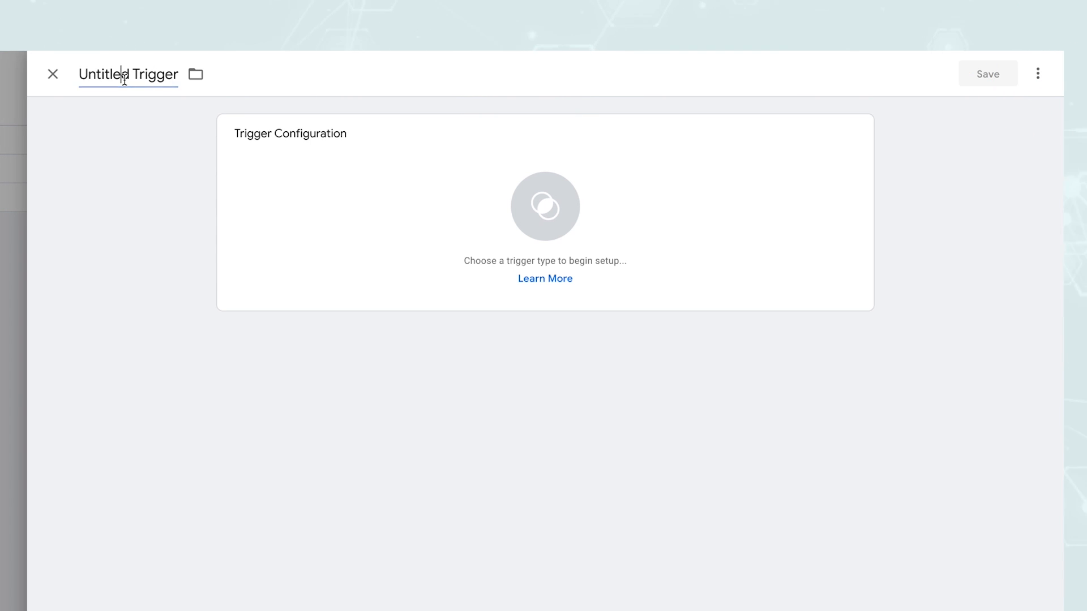
pyautogui.click(125, 79)
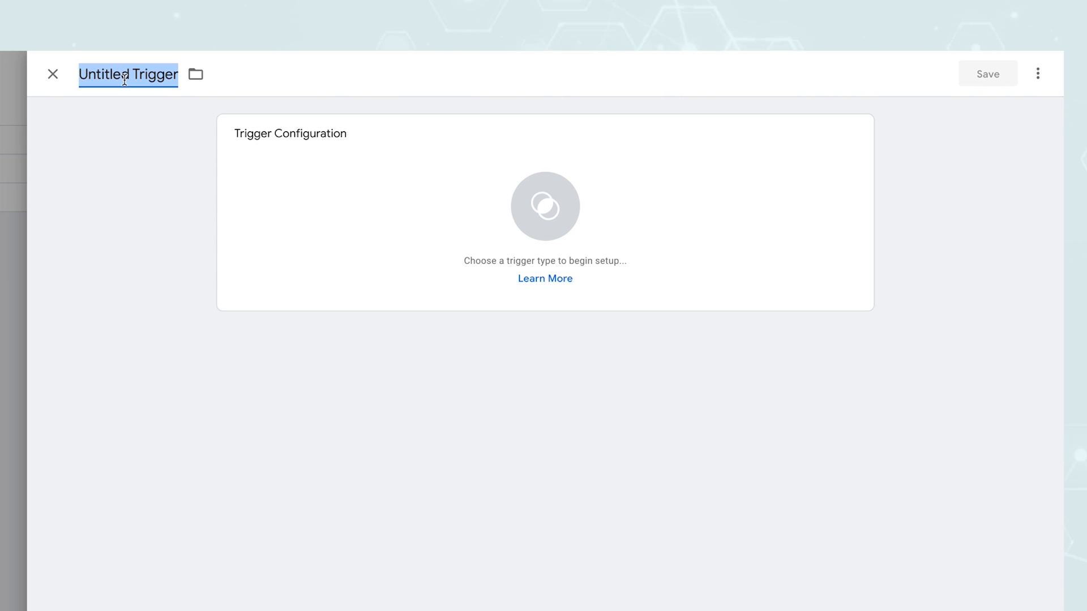
pyautogui.write('Webinar Regitrations YT')
pyautogui.press('BackSpace')
pyautogui.press('BackSpace')
pyautogui.press('BackSpace')
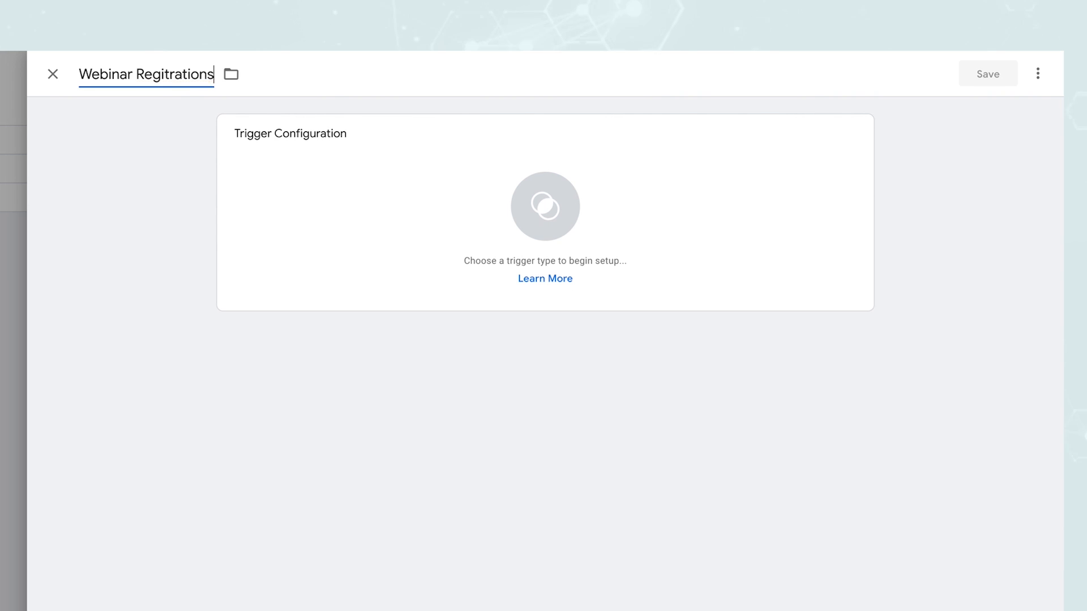
pyautogui.write('TY PAge')
pyautogui.press('BackSpace')
pyautogui.press('BackSpace')
pyautogui.press('BackSpace')
pyautogui.write('age')
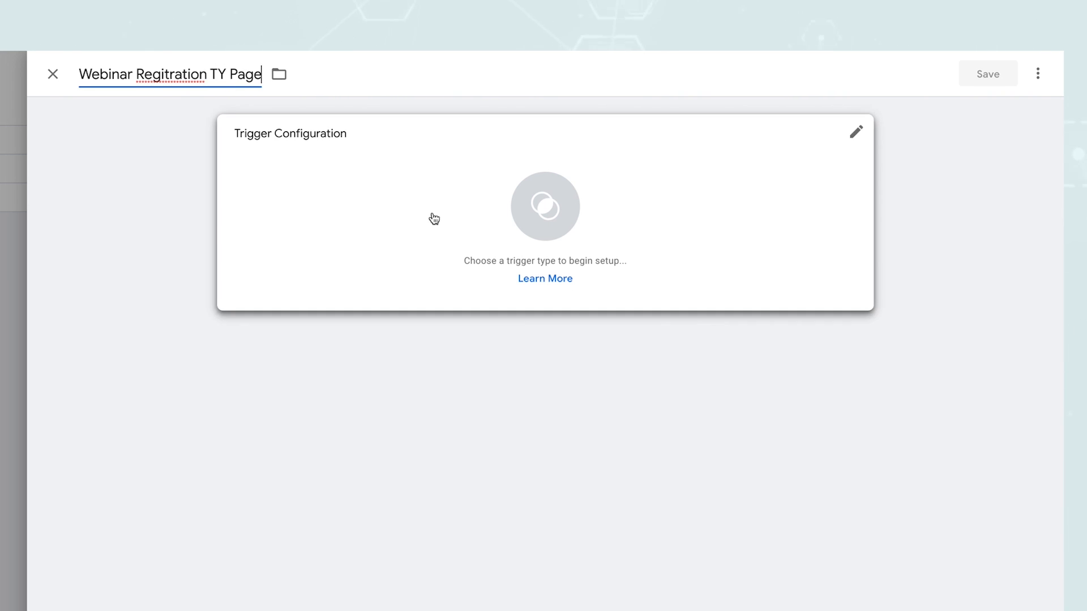
# Make it a Page View trigger that fires on some page views only.
pyautogui.click(429, 219)
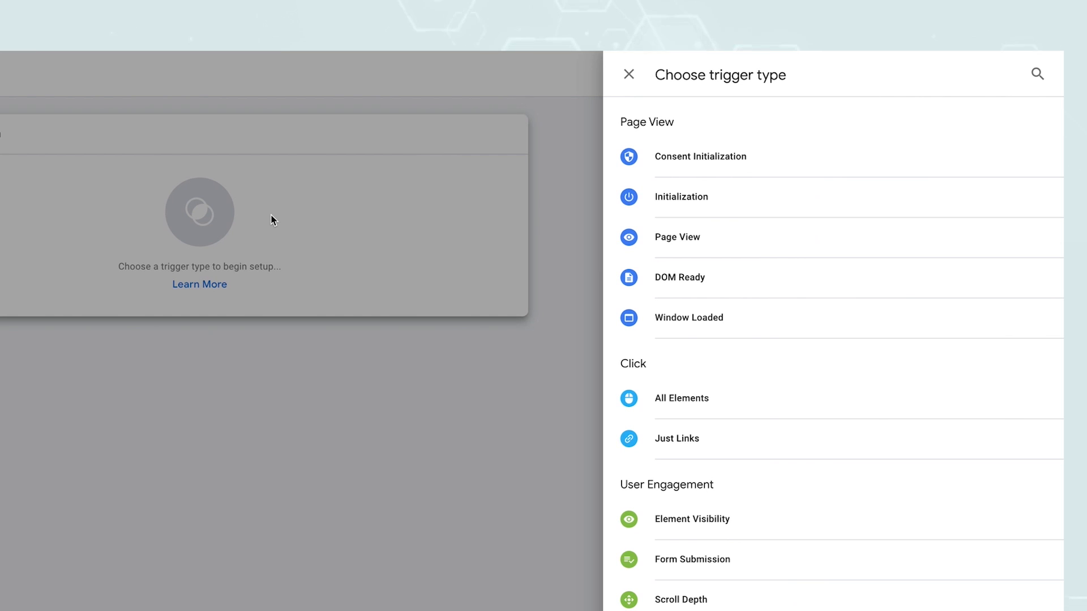
pyautogui.click(684, 237)
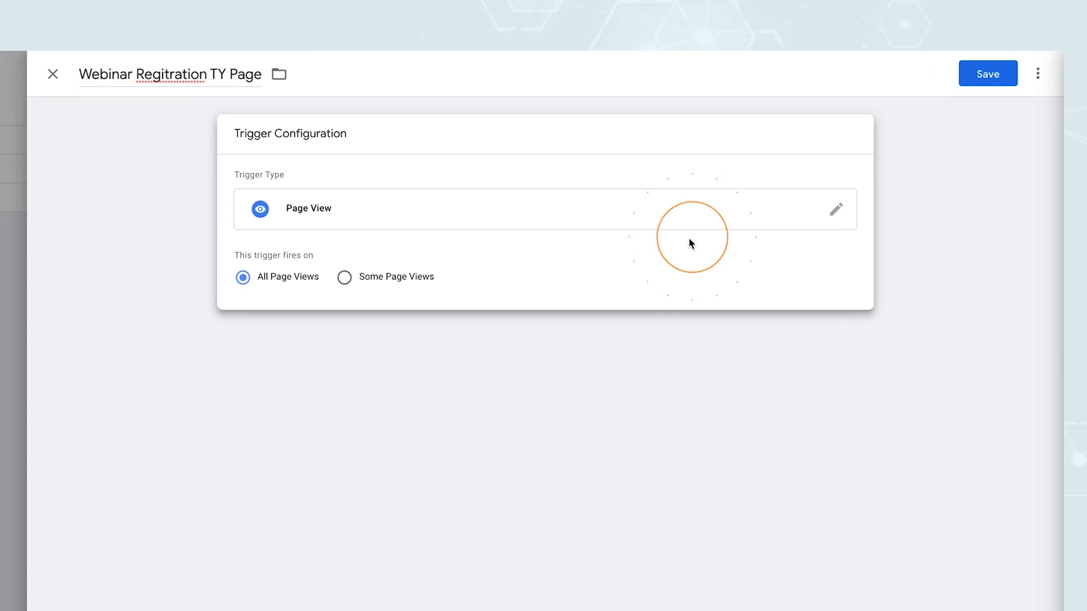
pyautogui.click(357, 277)
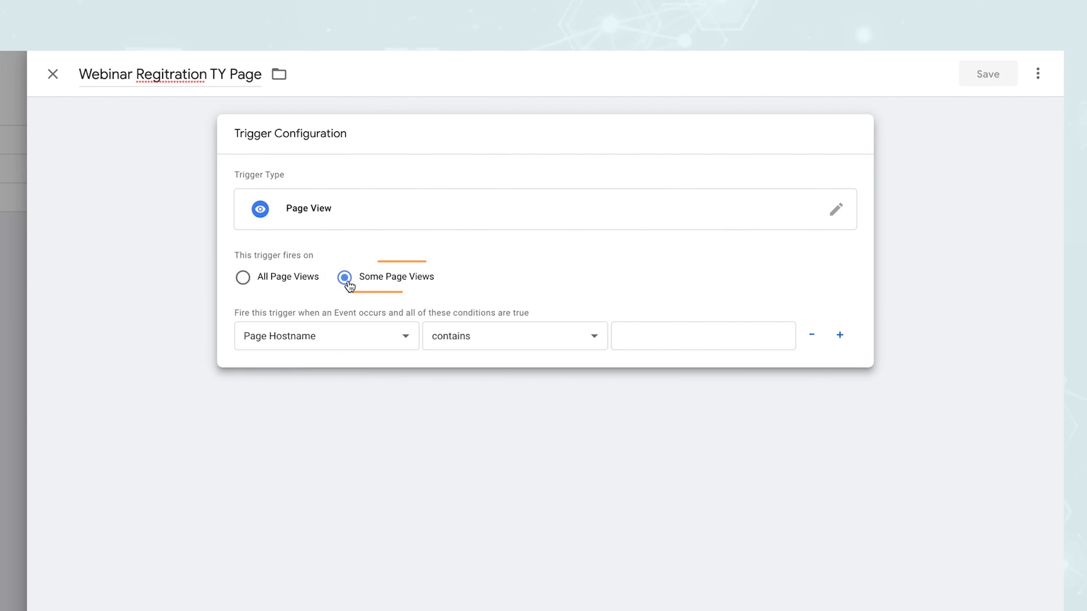
# Set the firing condition to Page URL contains /thank-you and save both the trigger and the tag.
pyautogui.click(334, 337)
pyautogui.click(308, 385)
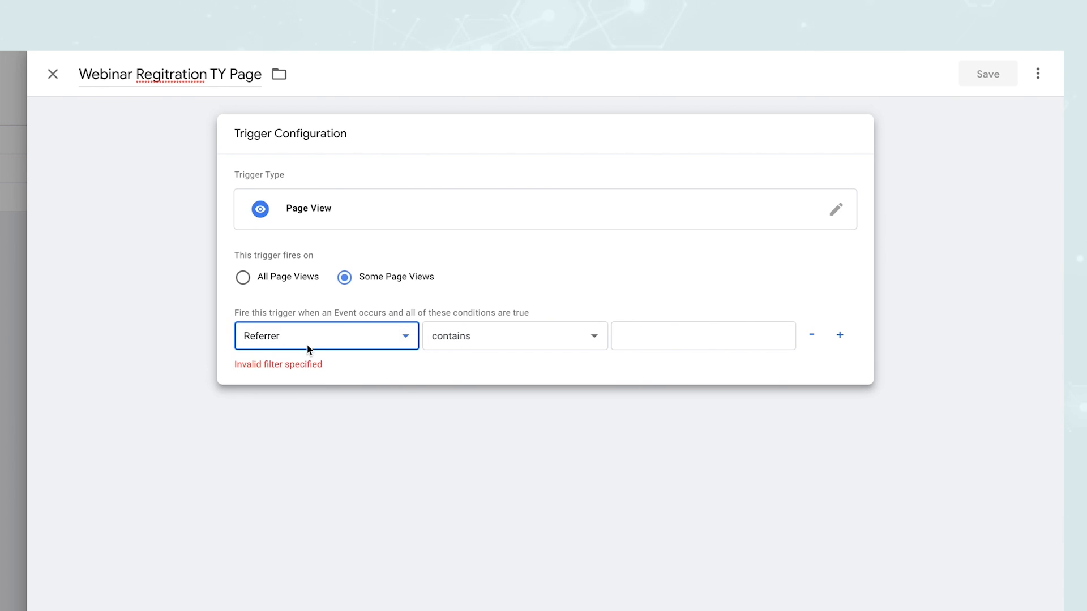
pyautogui.click(308, 336)
pyautogui.click(310, 323)
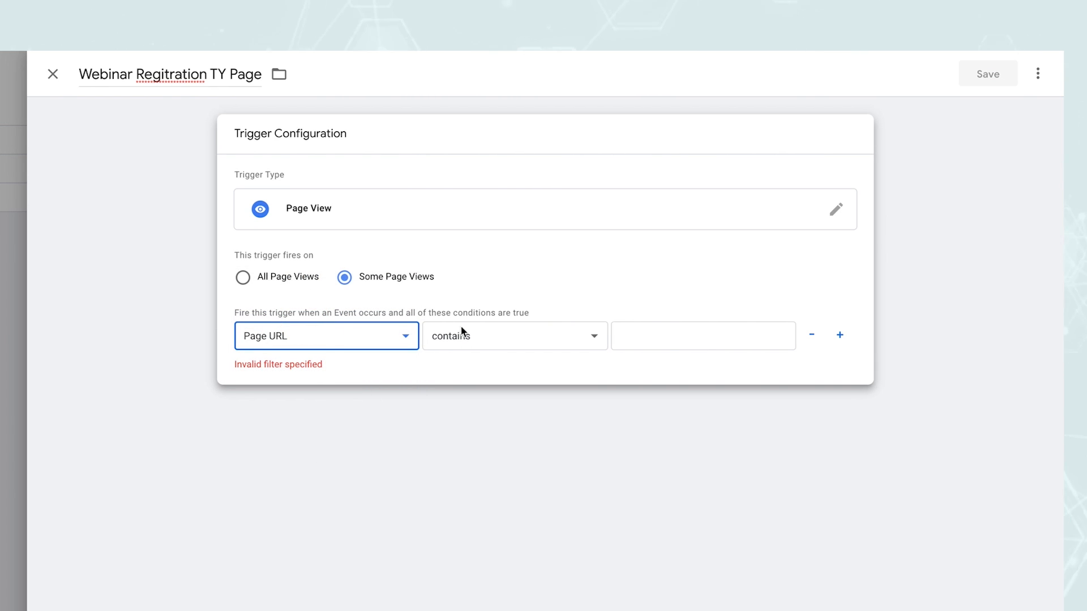
pyautogui.click(661, 331)
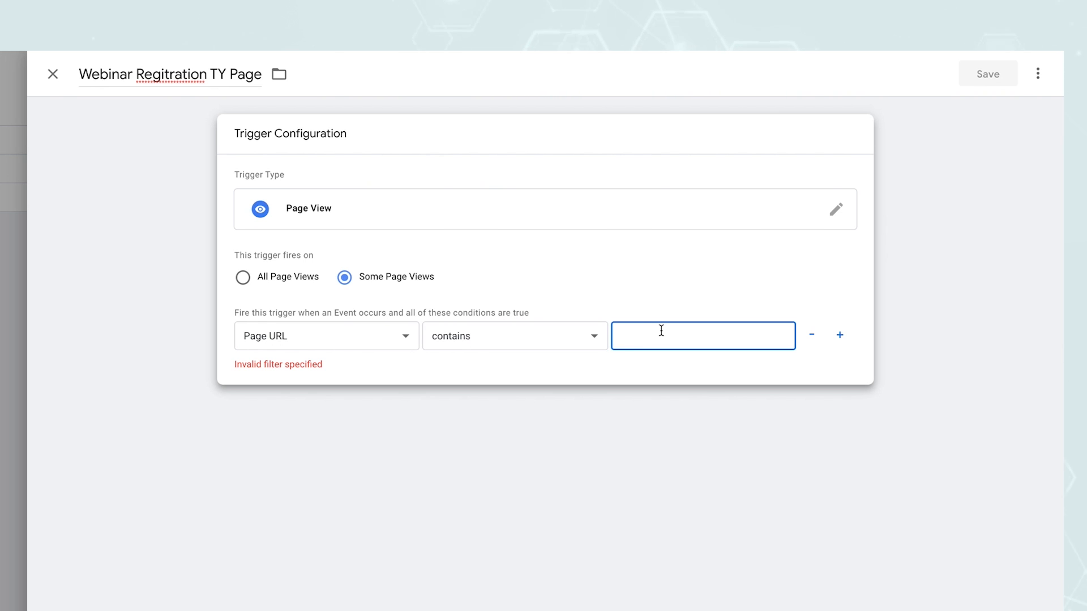
pyautogui.write('/thank-')
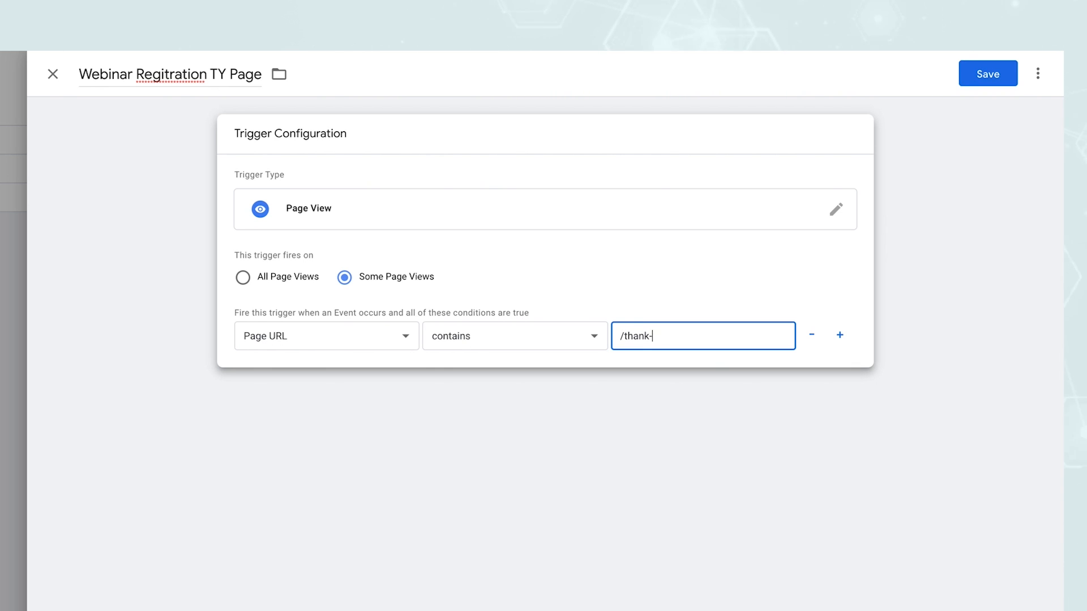
pyautogui.write('you-10')
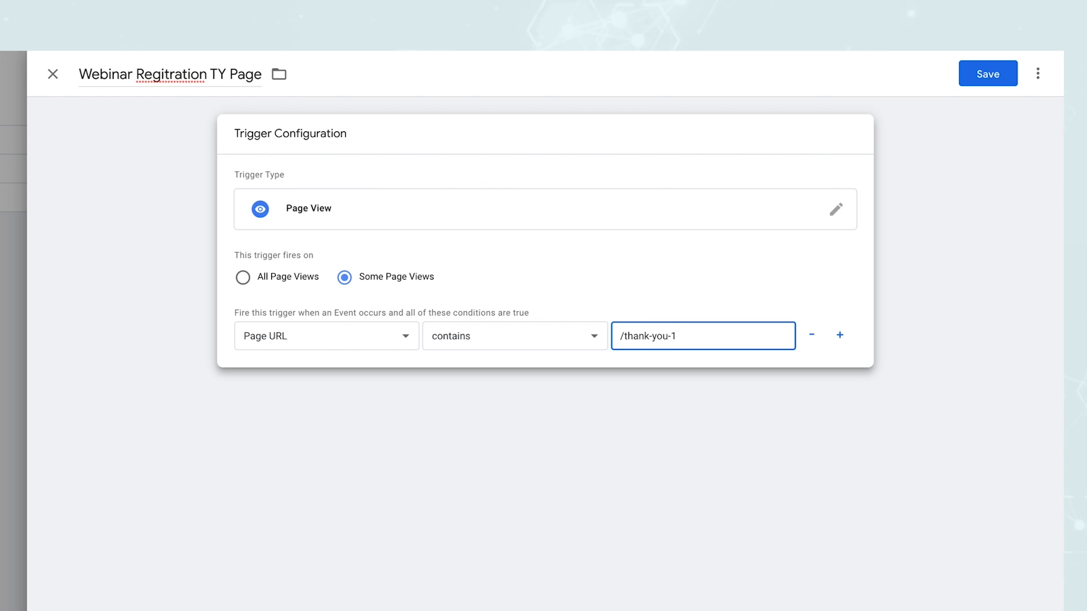
pyautogui.click(775, 309)
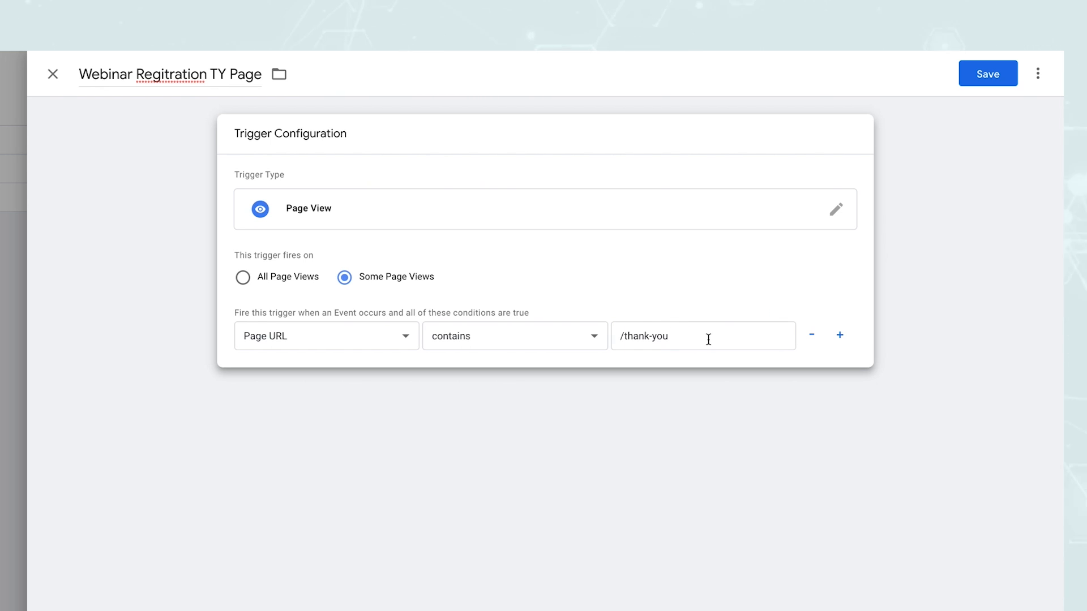
pyautogui.click(972, 85)
pyautogui.click(983, 78)
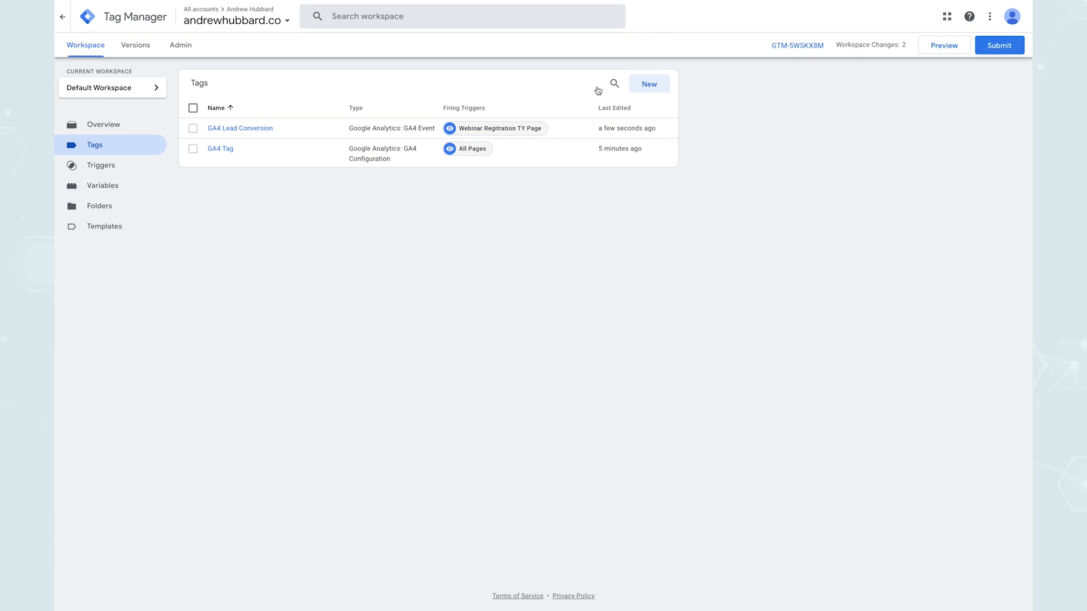
# Submit and publish the lead conversion tag and its trigger as a container version without a name or description.
pyautogui.click(1001, 46)
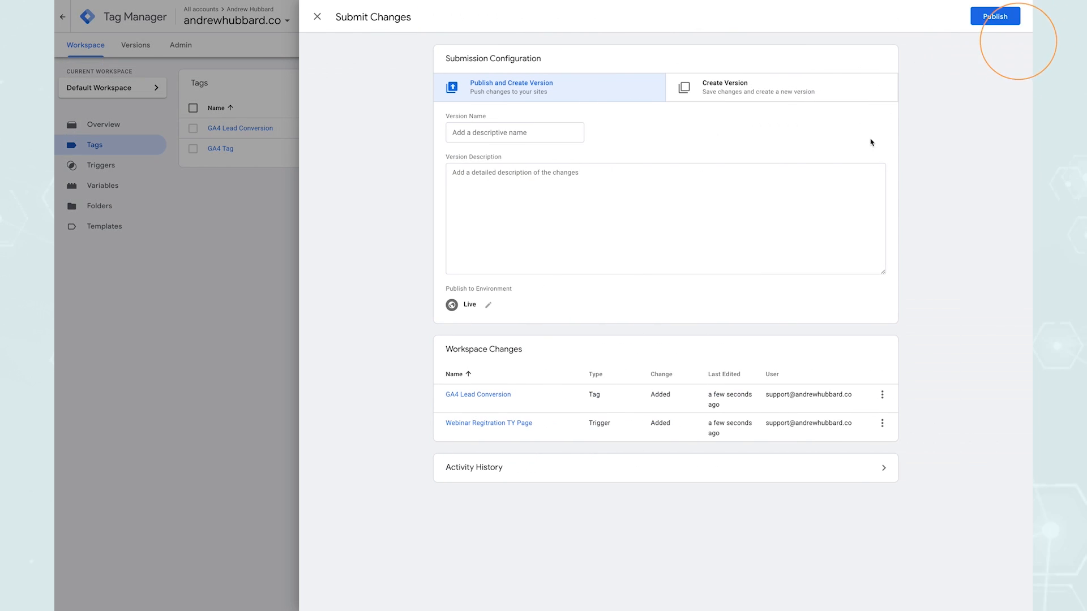
pyautogui.click(995, 21)
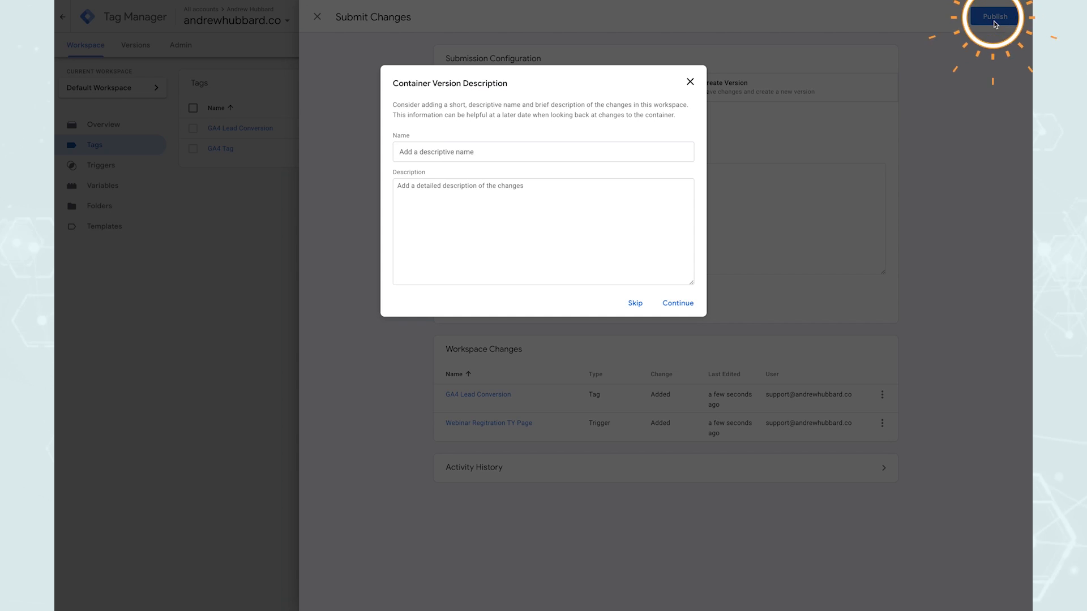
pyautogui.click(677, 302)
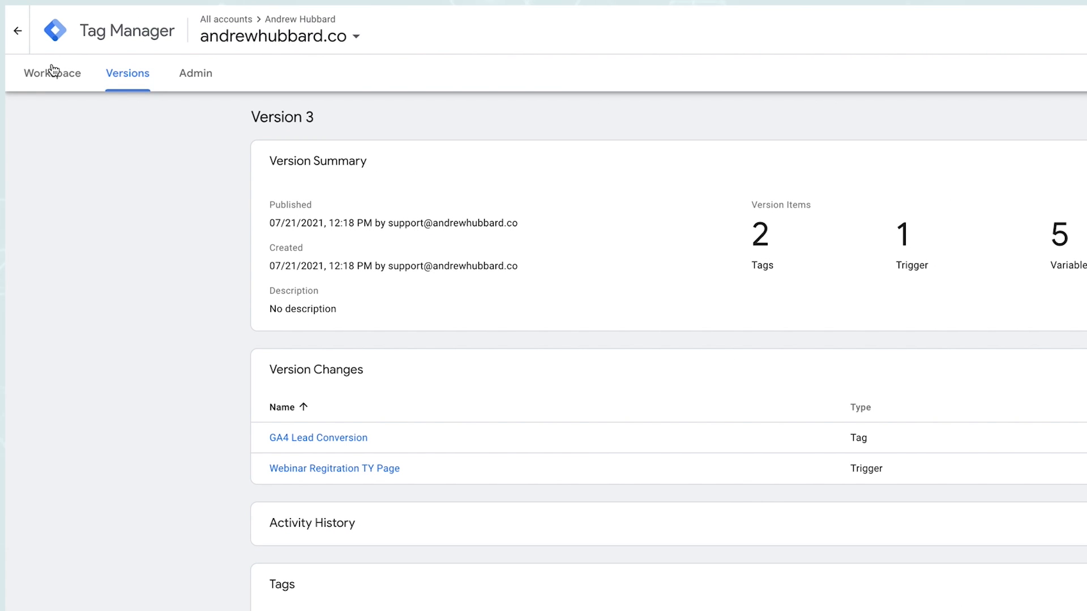
# Create a new tag in the default workspace and name it "GA4 Purchase Conversion".
pyautogui.click(52, 70)
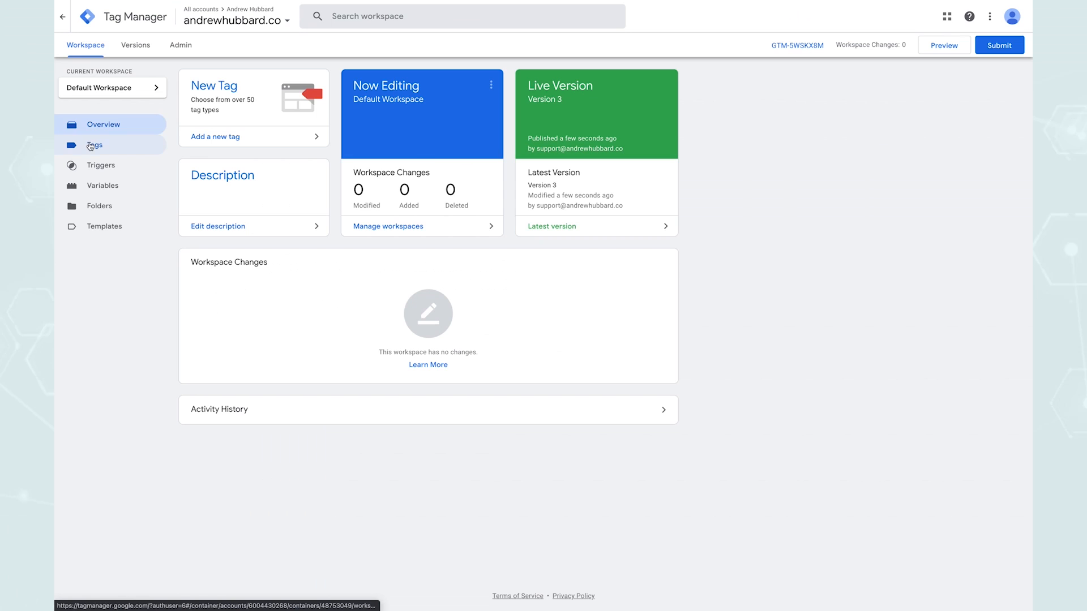
pyautogui.click(90, 146)
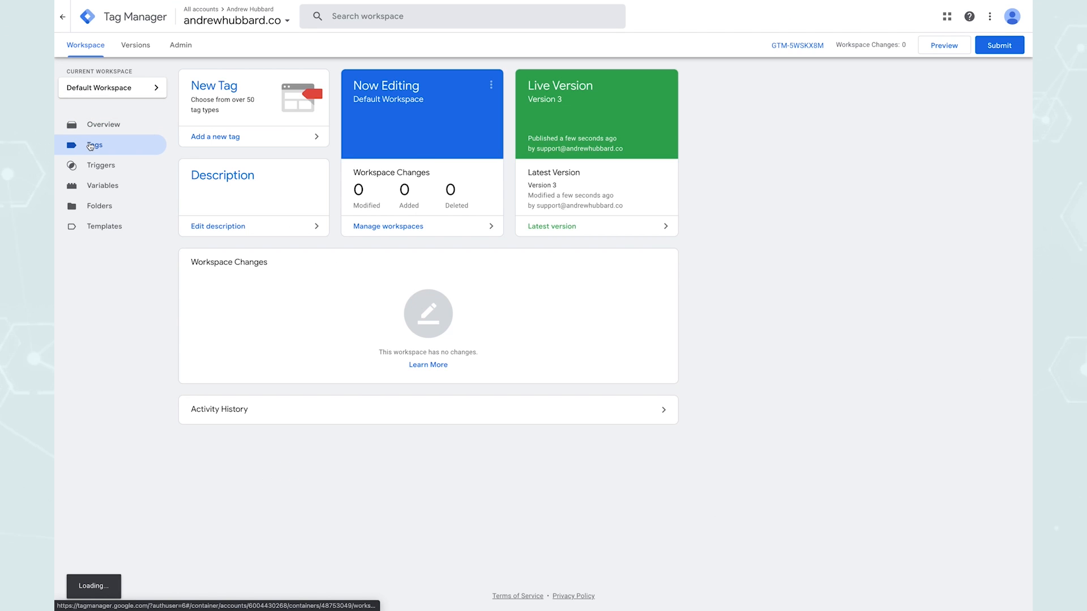
pyautogui.click(648, 82)
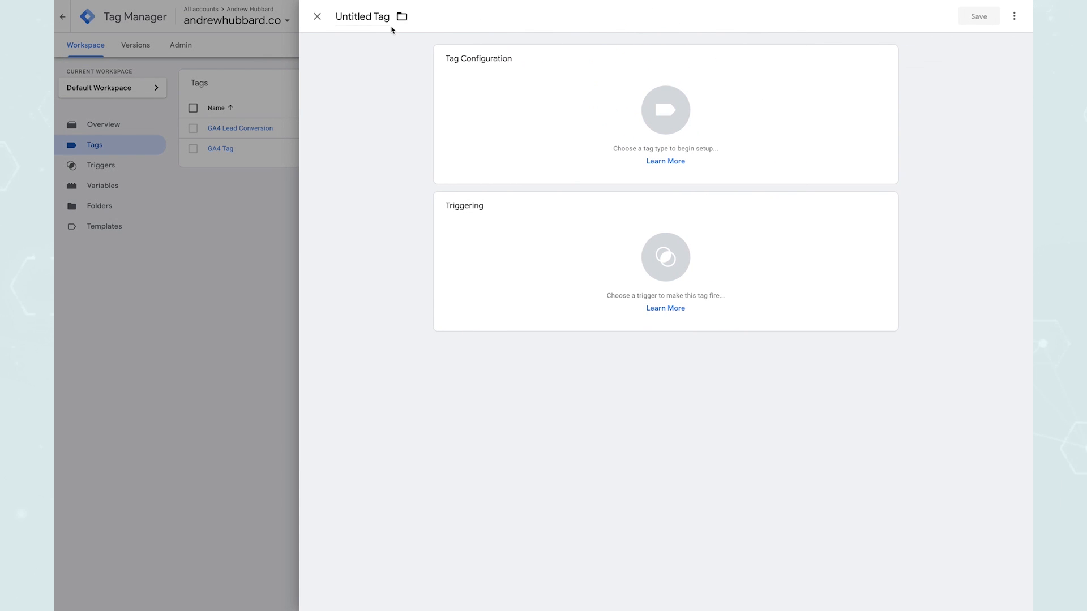
pyautogui.tripleClick(379, 17)
pyautogui.write('GA')
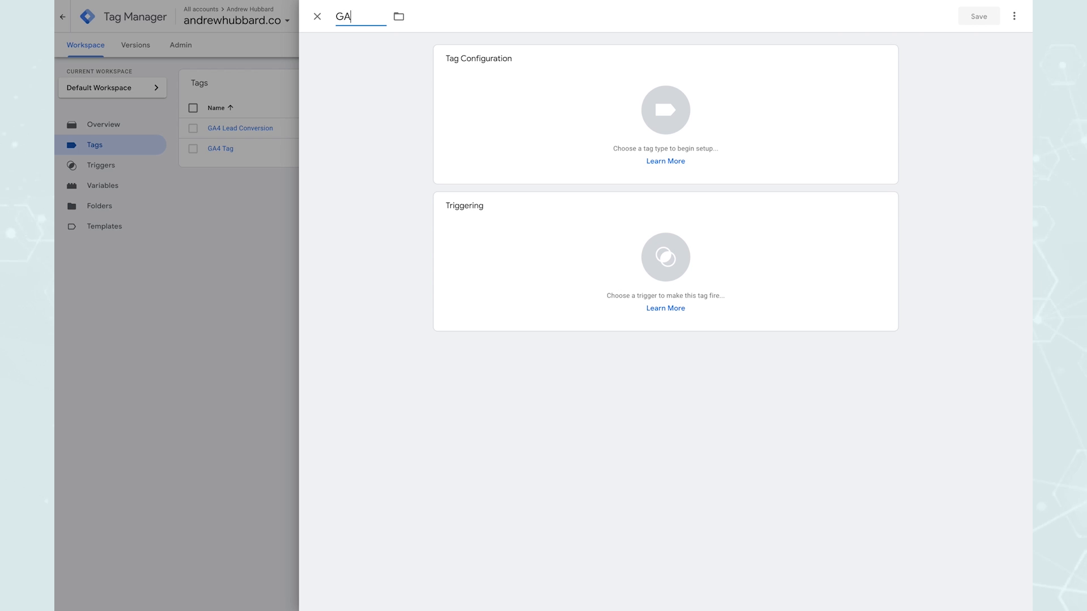
pyautogui.write('4 Pu')
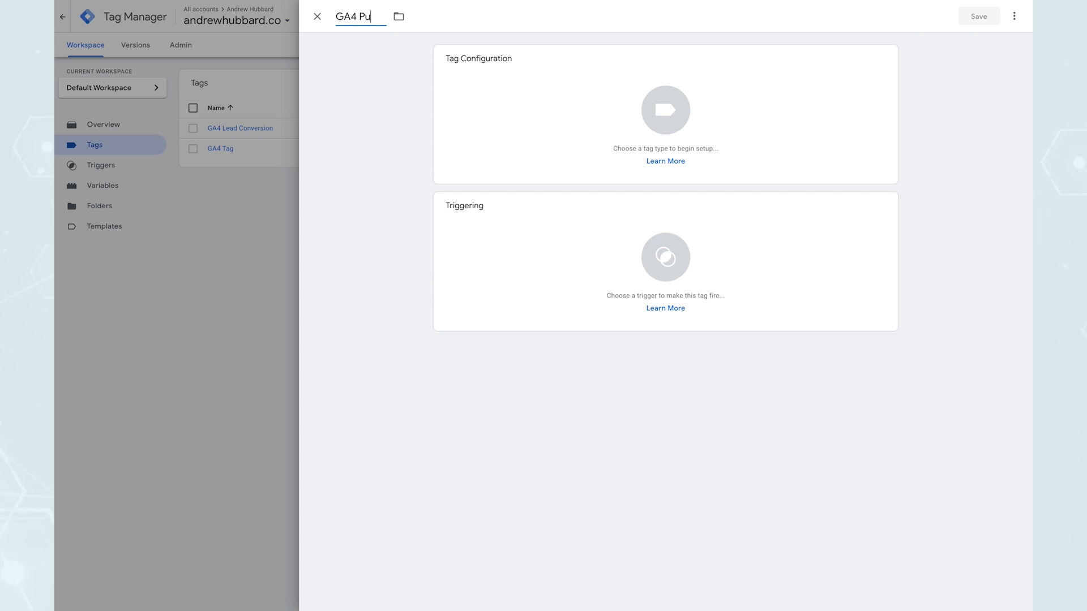
pyautogui.write('rchase Conversion')
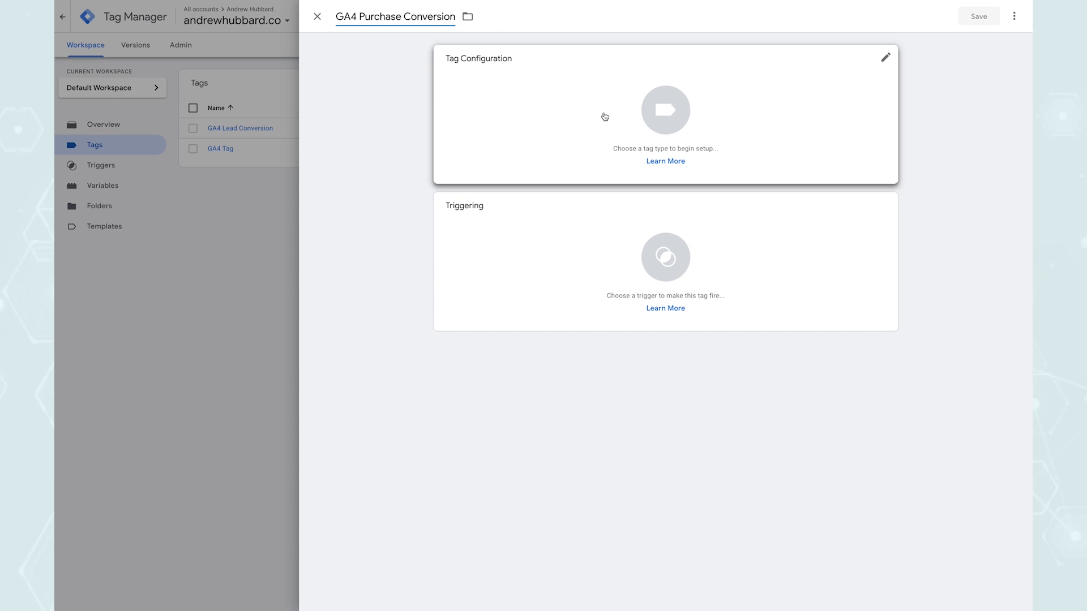
# Configure the tag as a Google Analytics: GA4 Event with GA4 Tag as its configuration tag and "purchase" as the event name.
pyautogui.click(603, 113)
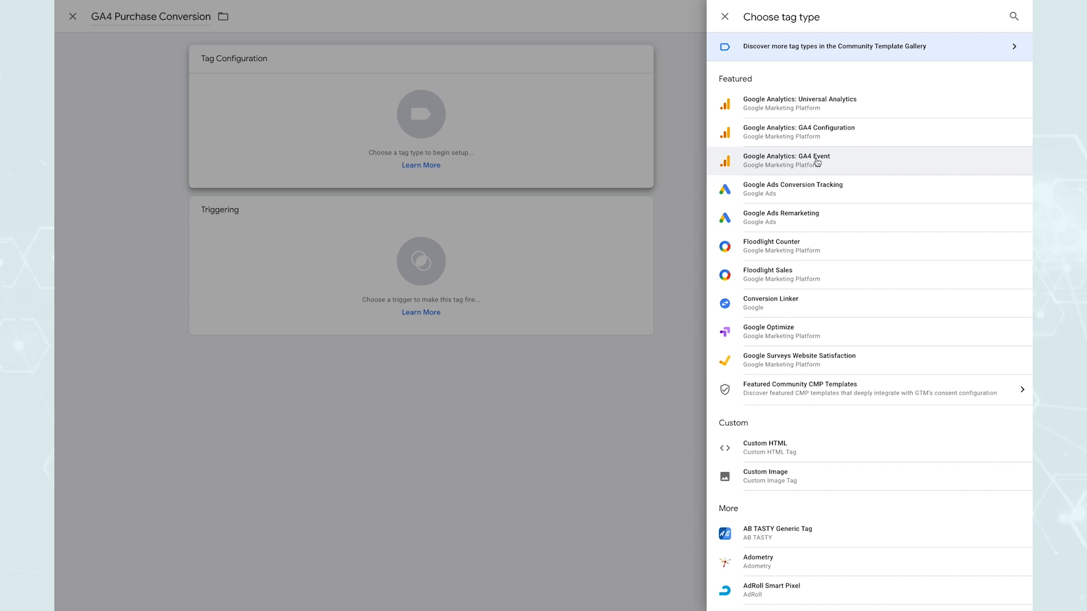
pyautogui.click(817, 162)
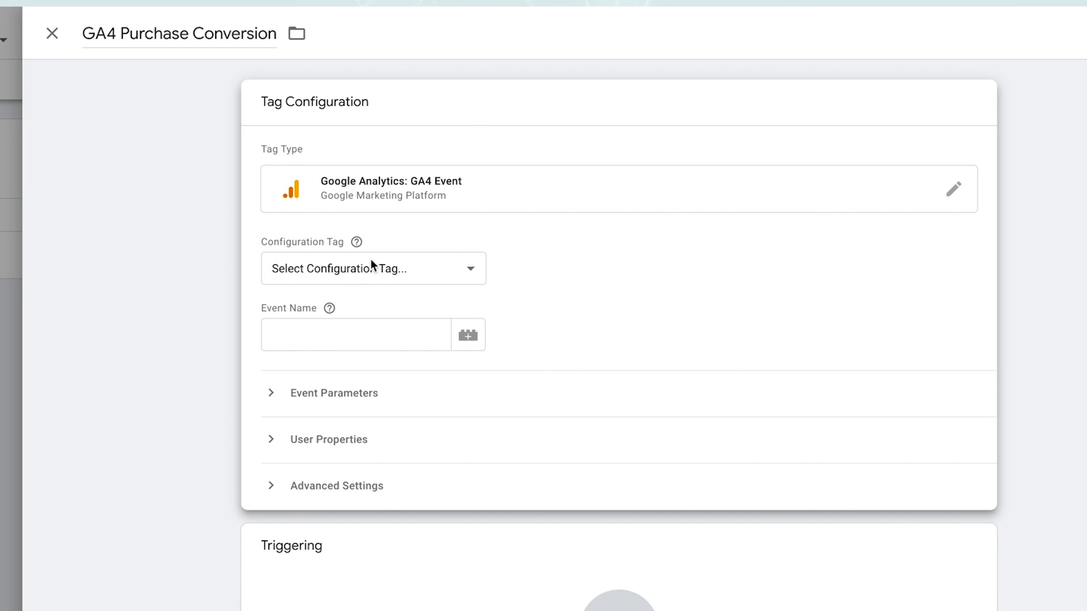
pyautogui.click(371, 266)
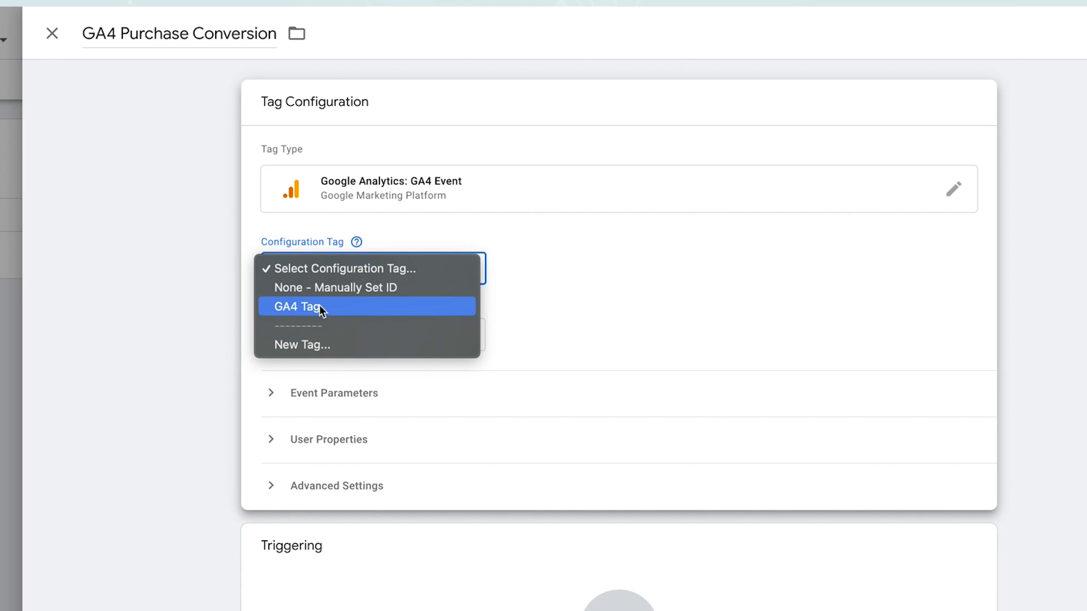
pyautogui.click(319, 307)
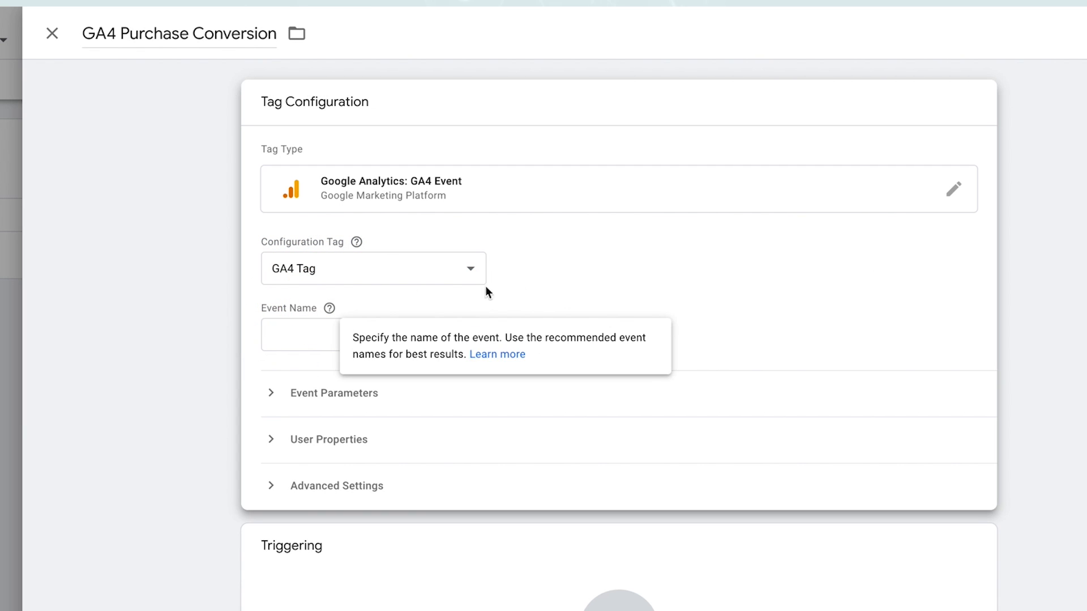
pyautogui.click(321, 328)
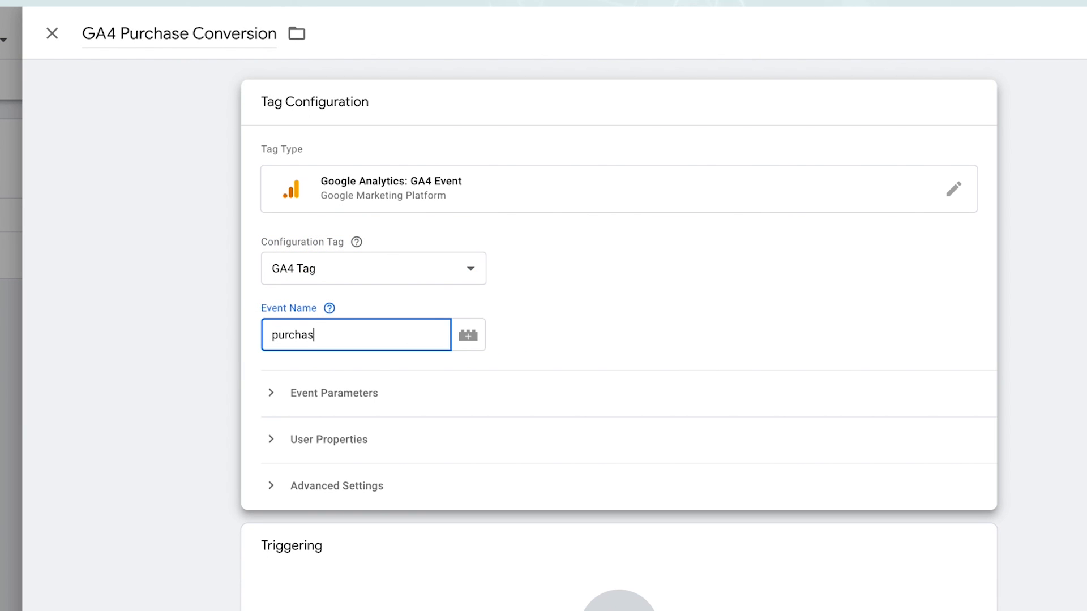
pyautogui.click(644, 320)
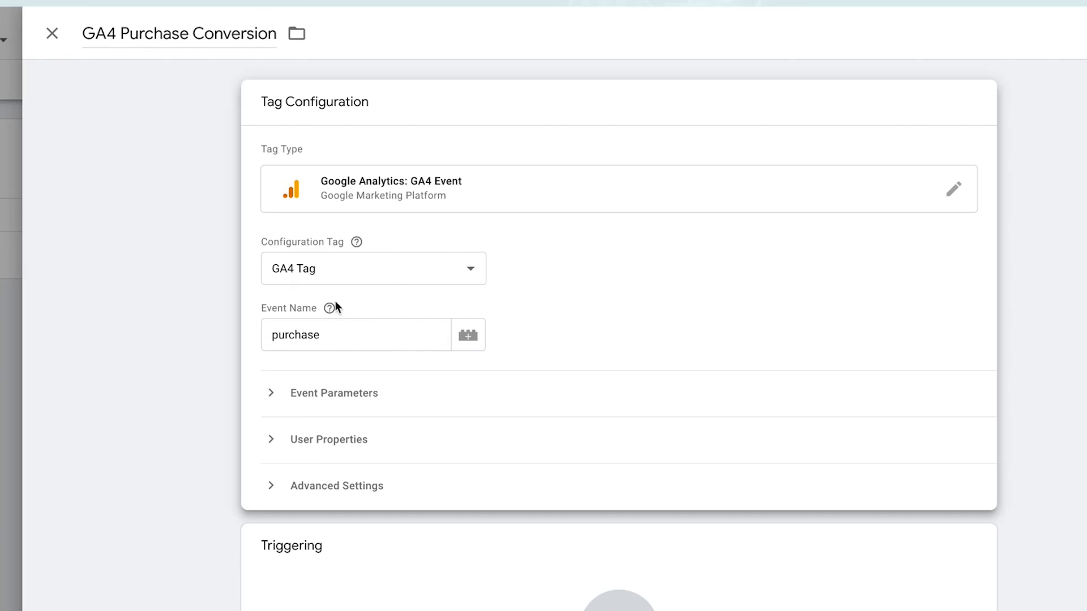
# Open the help reference on recommended GA4 events and examine the parameters listed for the purchase event.
pyautogui.moveTo(331, 310)
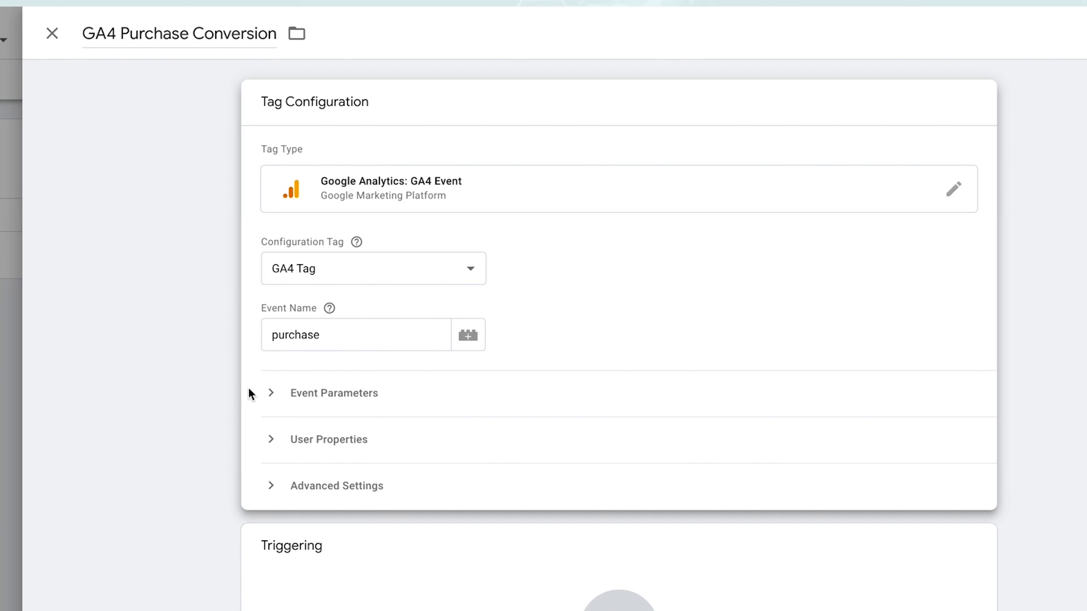
pyautogui.click(269, 396)
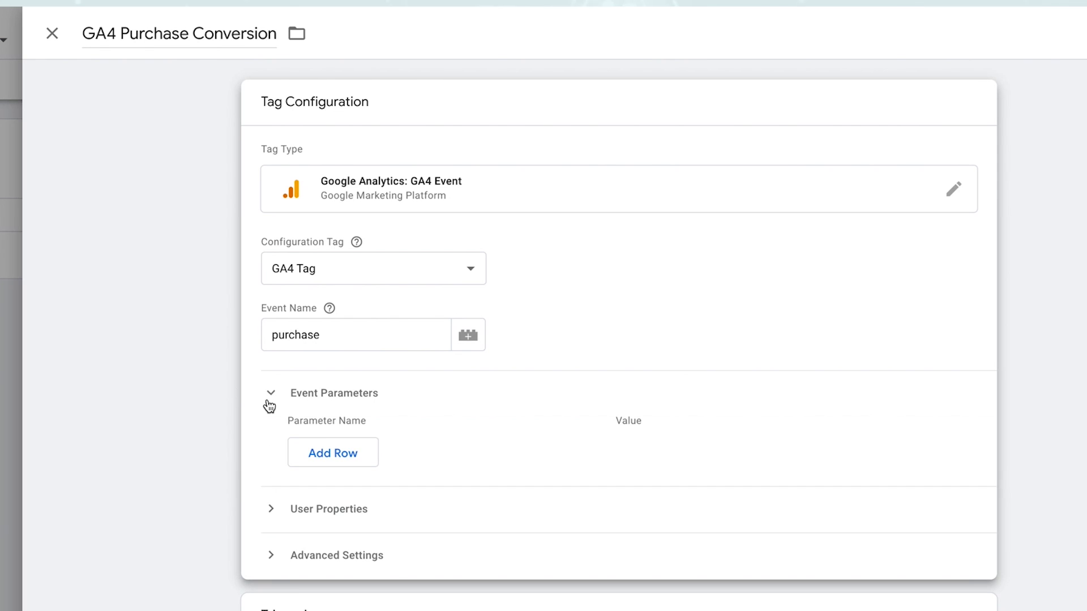
pyautogui.moveTo(329, 309)
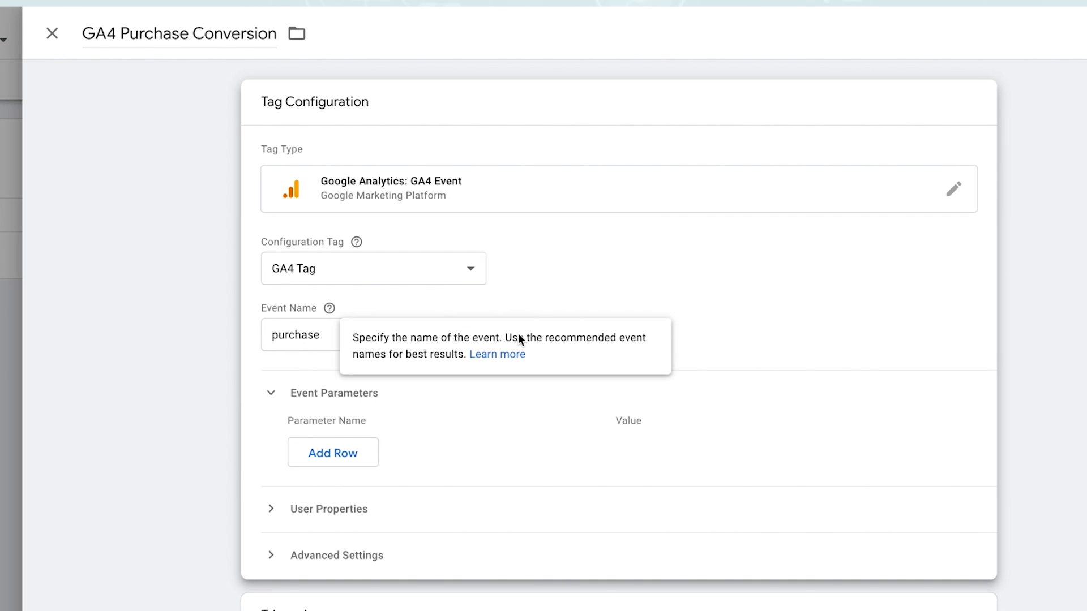
pyautogui.click(499, 354)
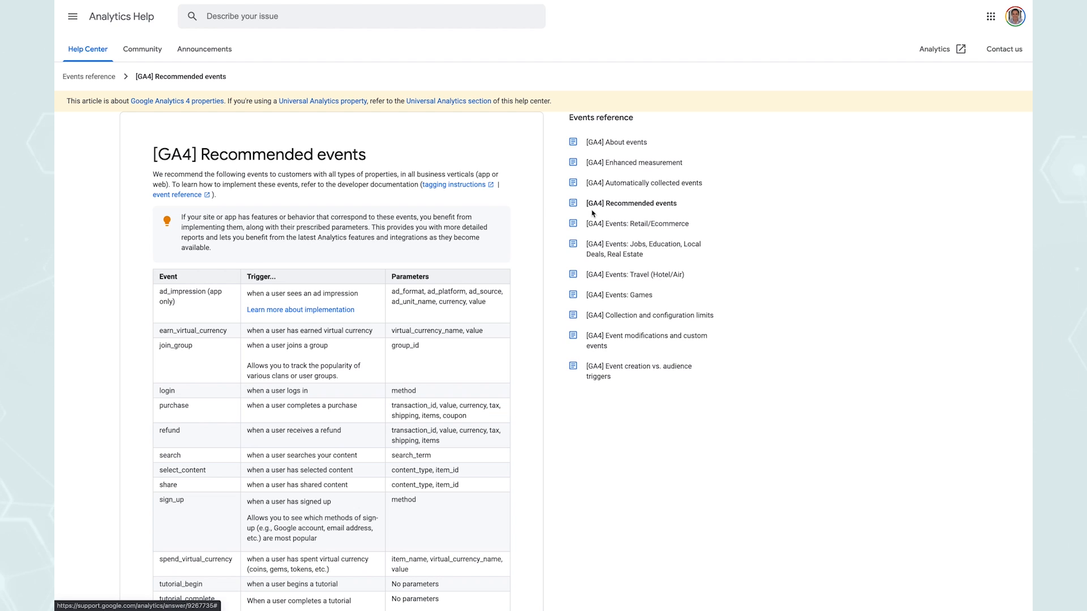
pyautogui.scroll(-2, 430, 244)
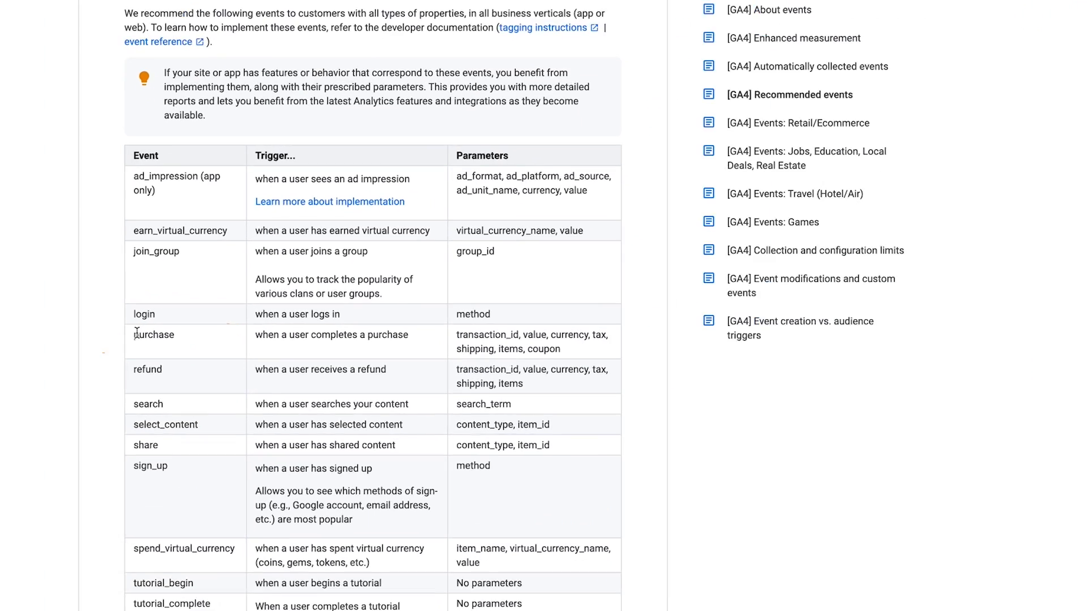
pyautogui.moveTo(137, 334); pyautogui.dragTo(390, 341)
pyautogui.click(390, 340)
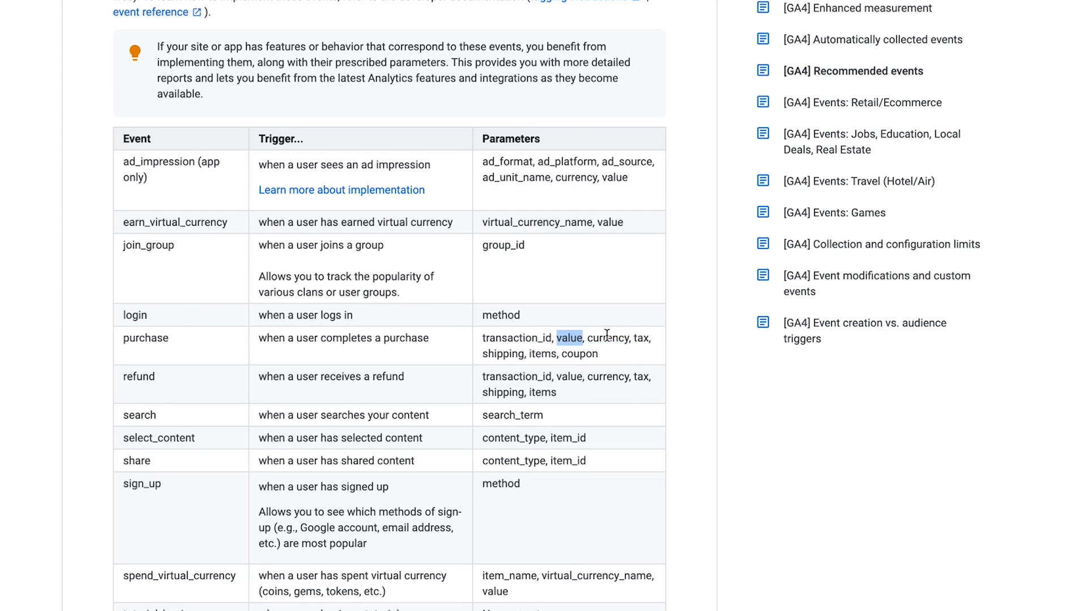
pyautogui.doubleClick(608, 337)
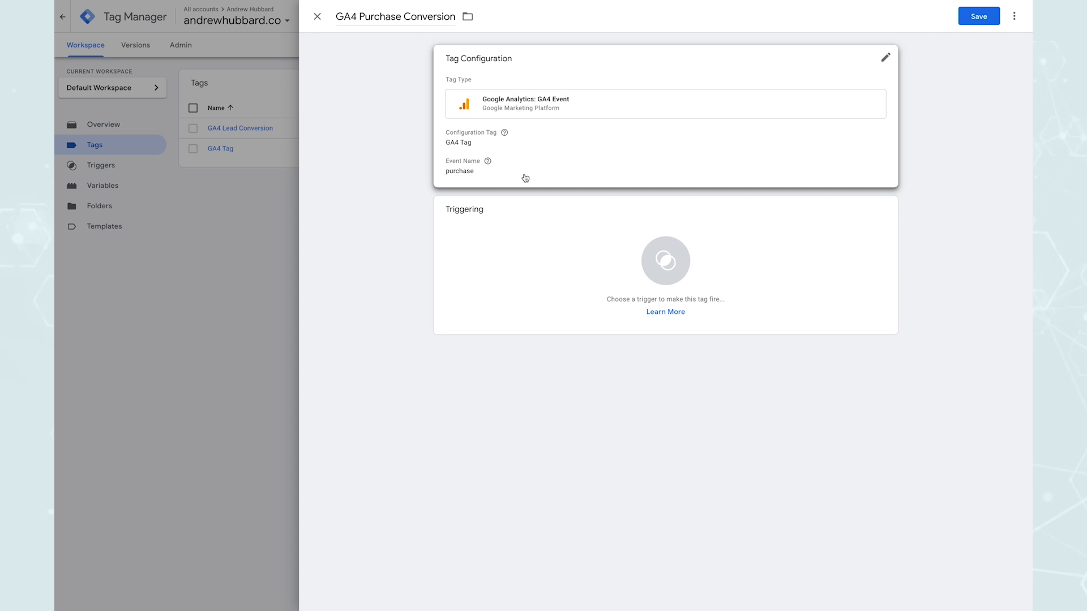
# Add an event parameter named "value" with the value 497 to the purchase tag.
pyautogui.click(525, 171)
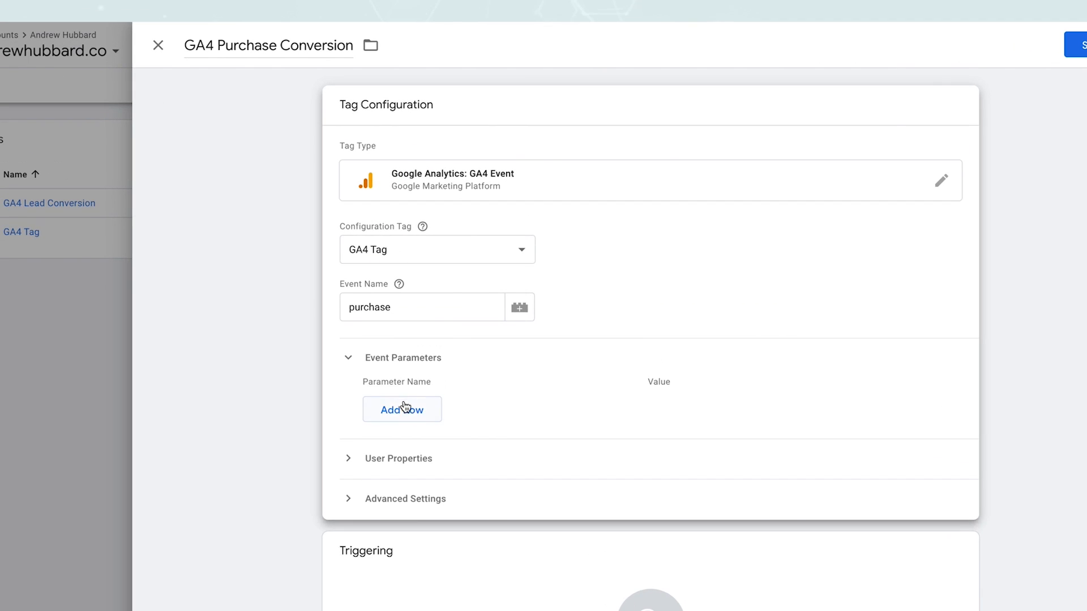
pyautogui.click(491, 273)
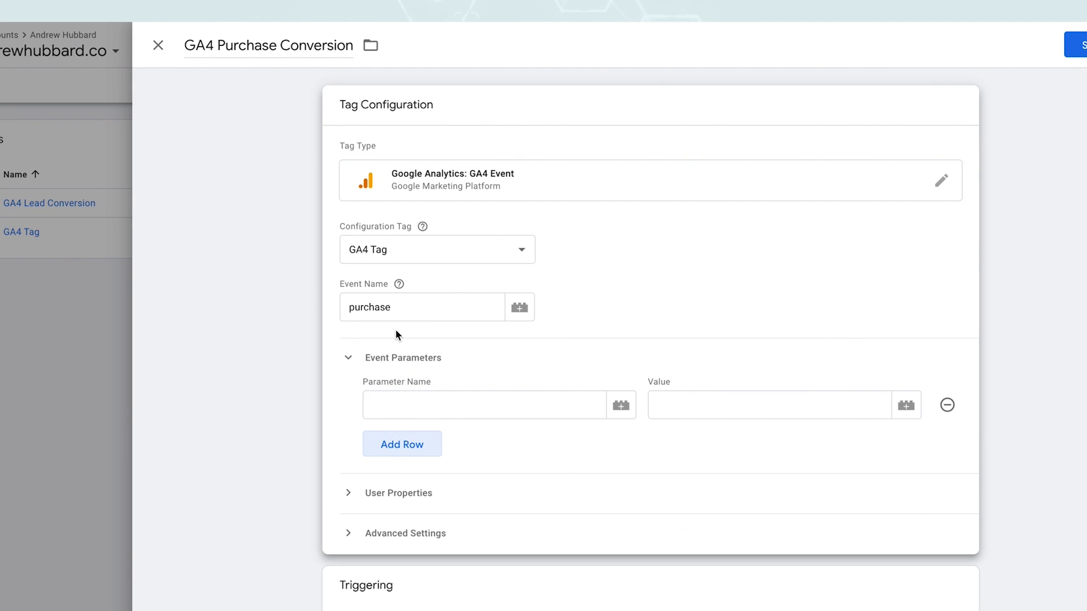
pyautogui.click(399, 405)
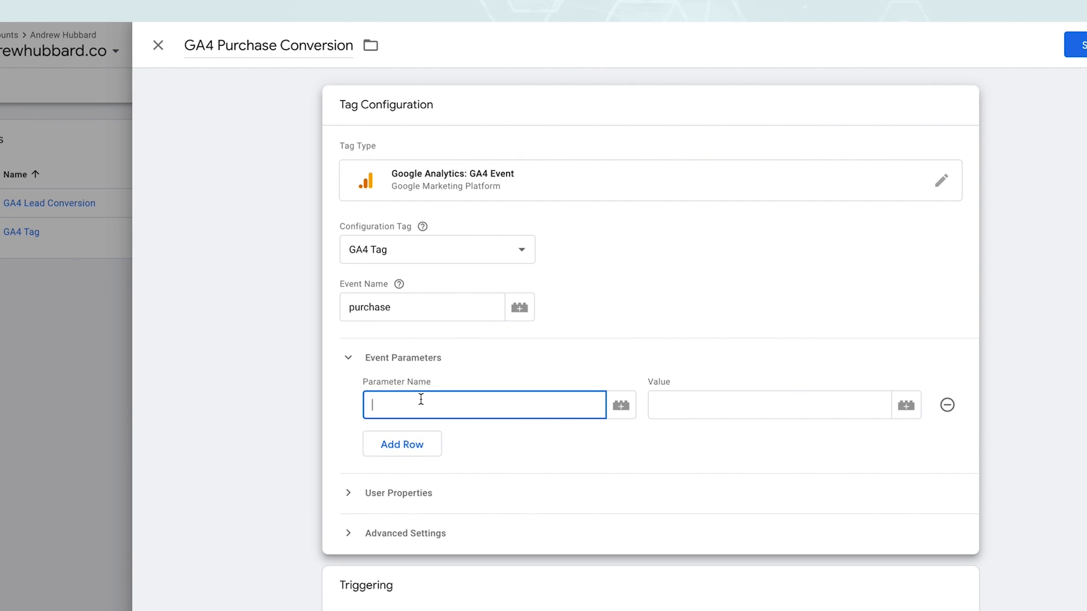
pyautogui.click(718, 406)
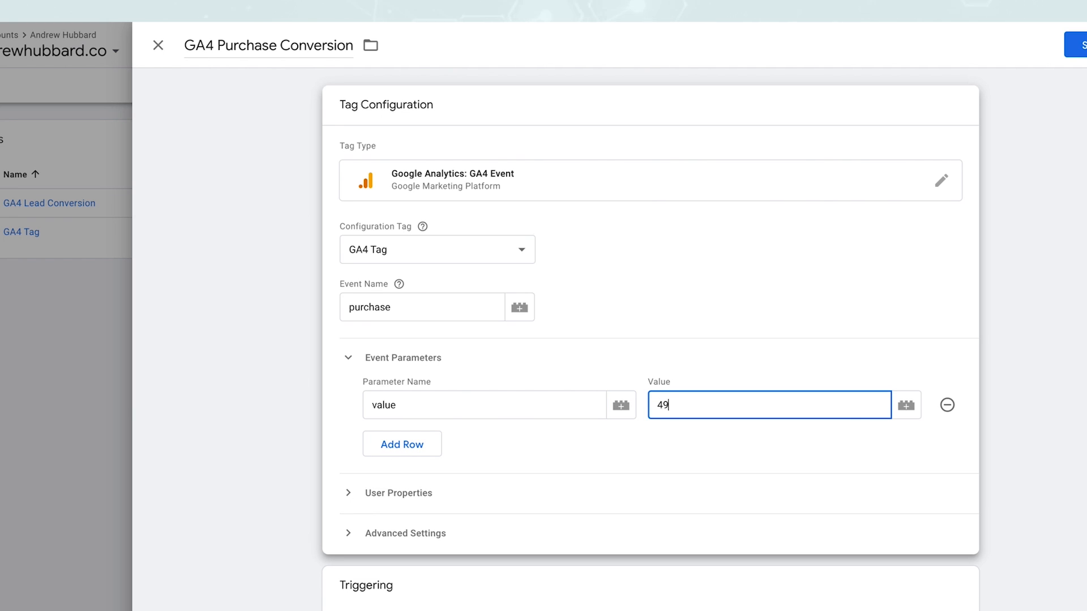
# Add a second event parameter named "currency" with the value USD and finish editing the tag configuration.
pyautogui.click(414, 452)
pyautogui.click(416, 434)
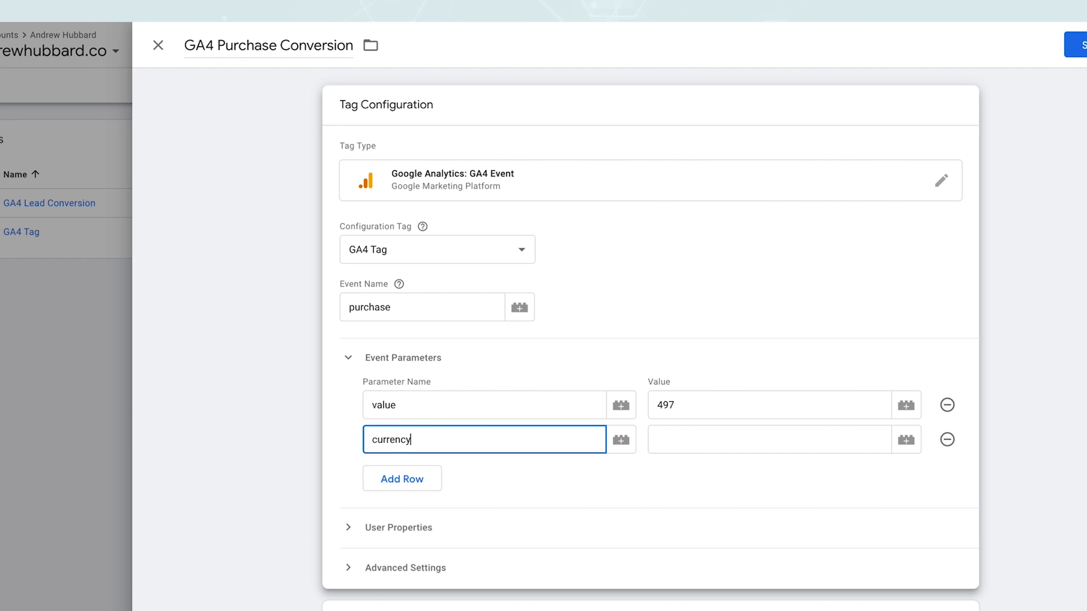
pyautogui.click(717, 447)
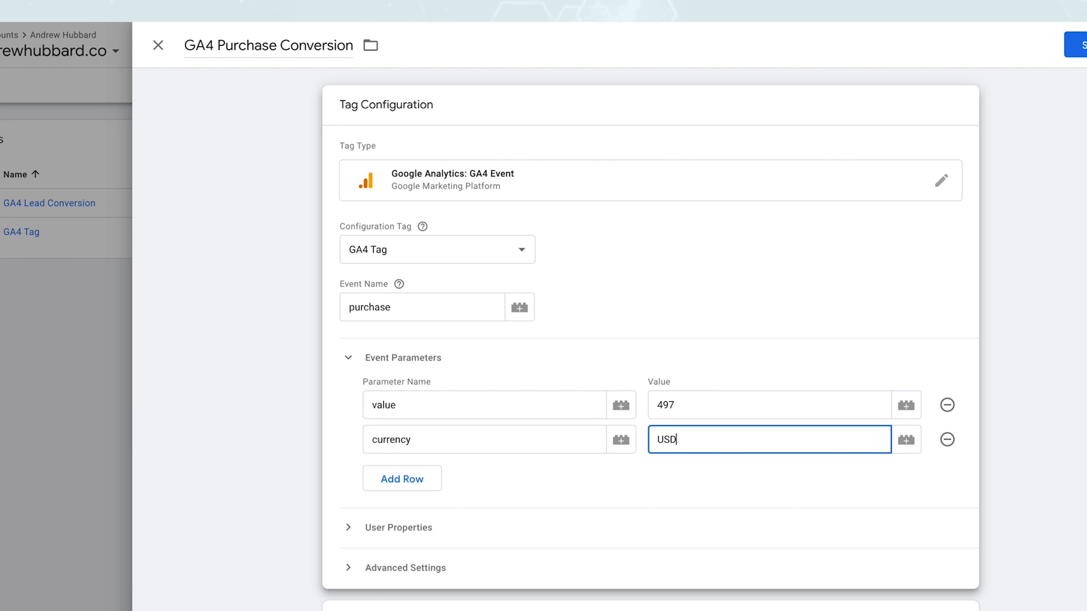
pyautogui.click(699, 472)
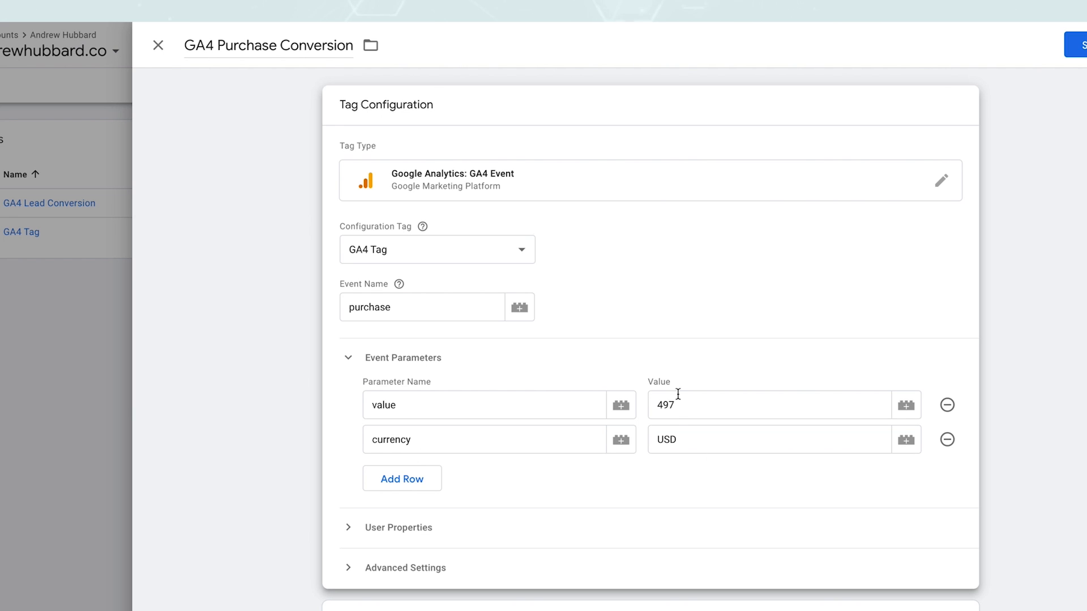
pyautogui.click(1026, 370)
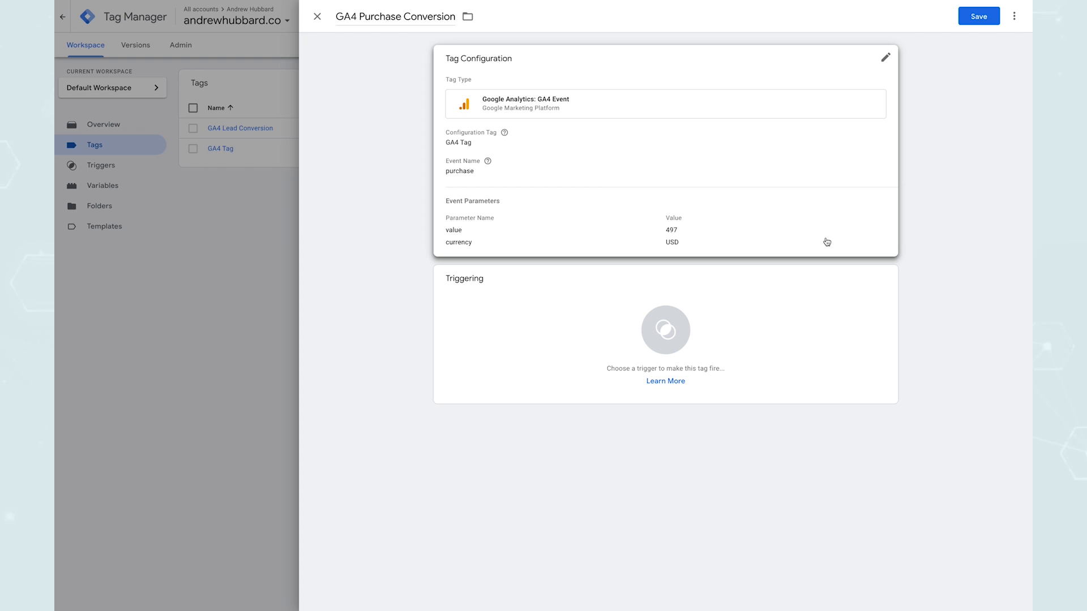
# Create a new trigger for the purchase tag and name it "Purchased Amplified Ads".
pyautogui.click(665, 330)
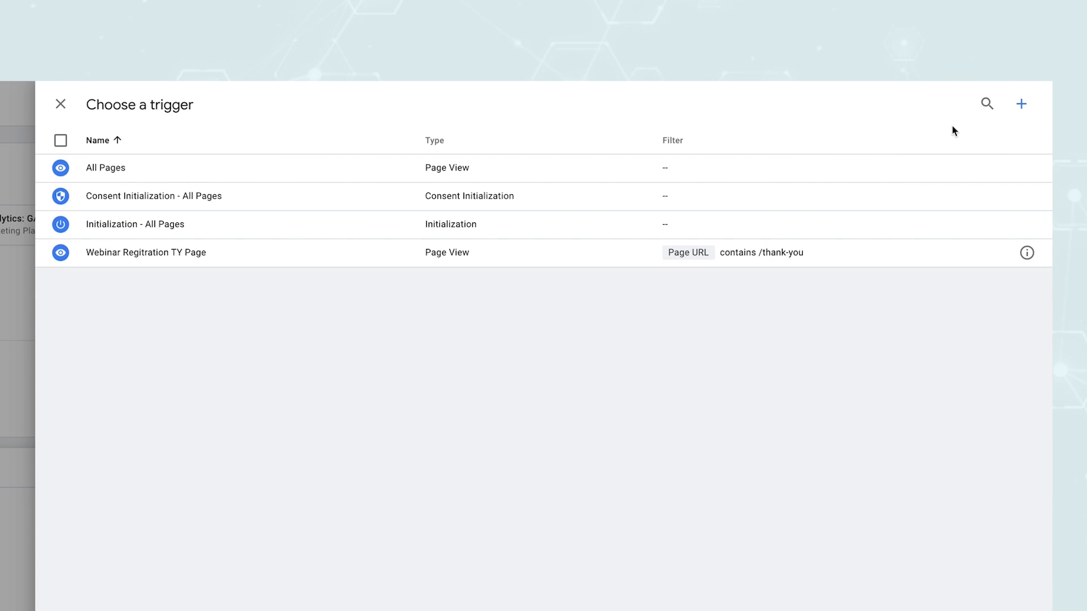
pyautogui.click(1010, 16)
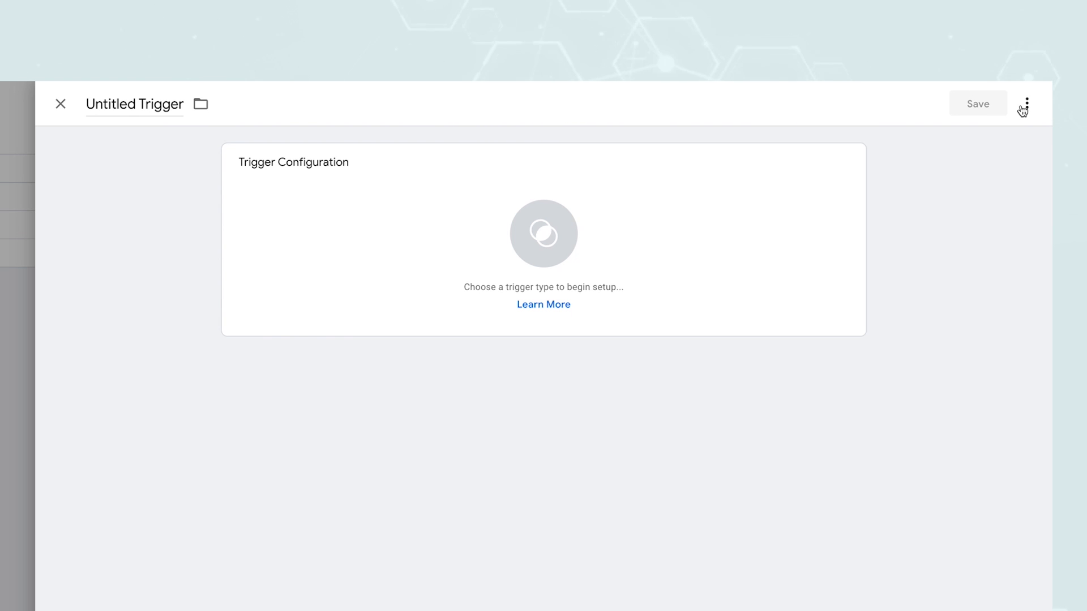
pyautogui.tripleClick(167, 112)
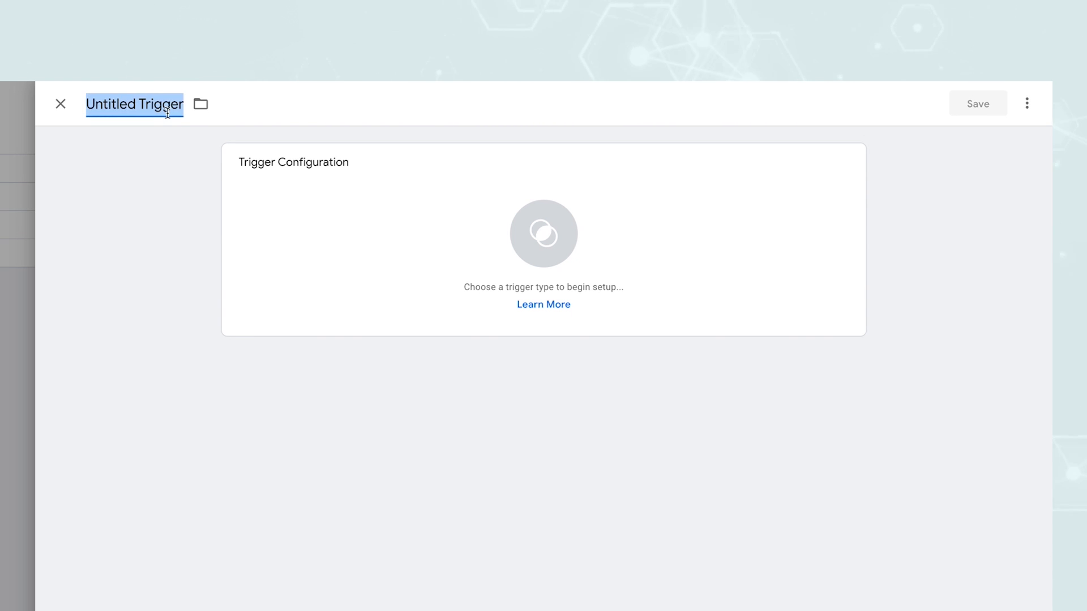
pyautogui.write('Pruchase')
pyautogui.press('BackSpace')
pyautogui.press('BackSpace')
pyautogui.press('BackSpace')
pyautogui.press('BackSpace')
pyautogui.press('BackSpace')
pyautogui.press('BackSpace')
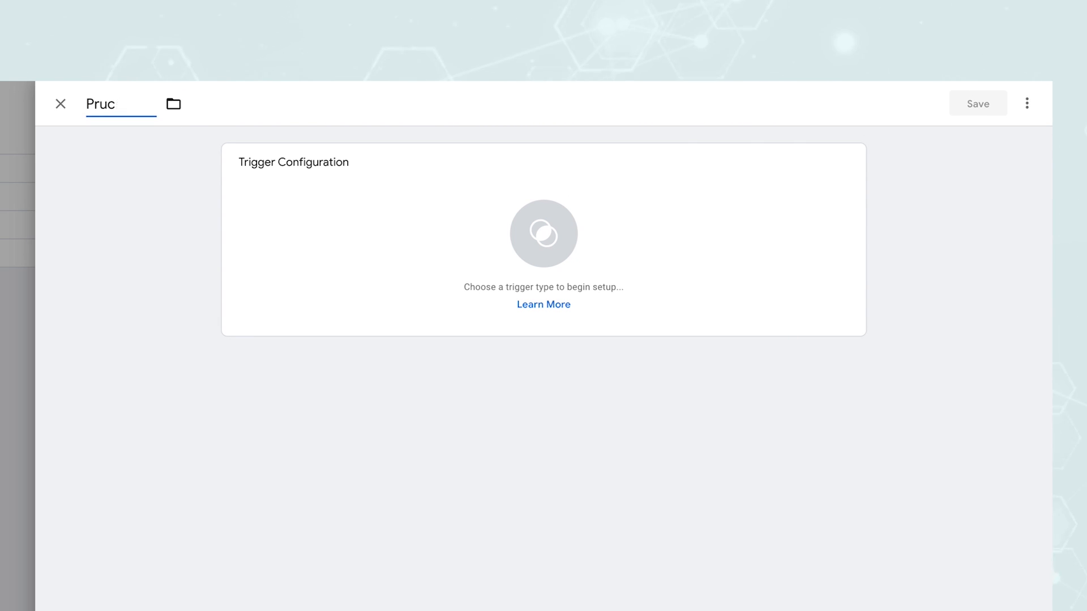
pyautogui.write('urchased Amplified ')
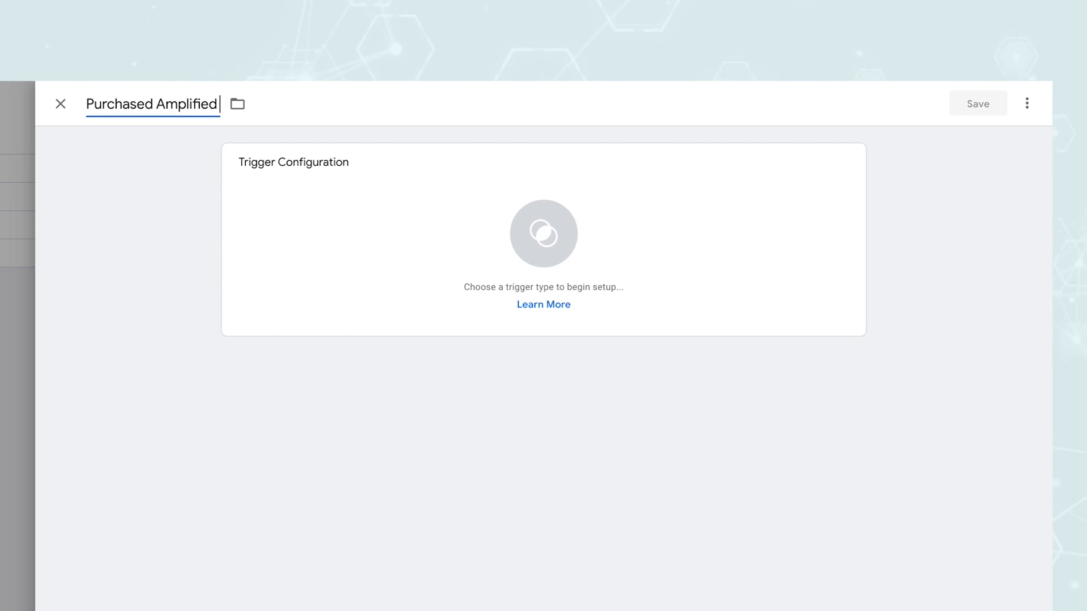
pyautogui.write('Ads')
# Set the purchase trigger's type to Page View and have it fire on some page views only.
pyautogui.click(316, 225)
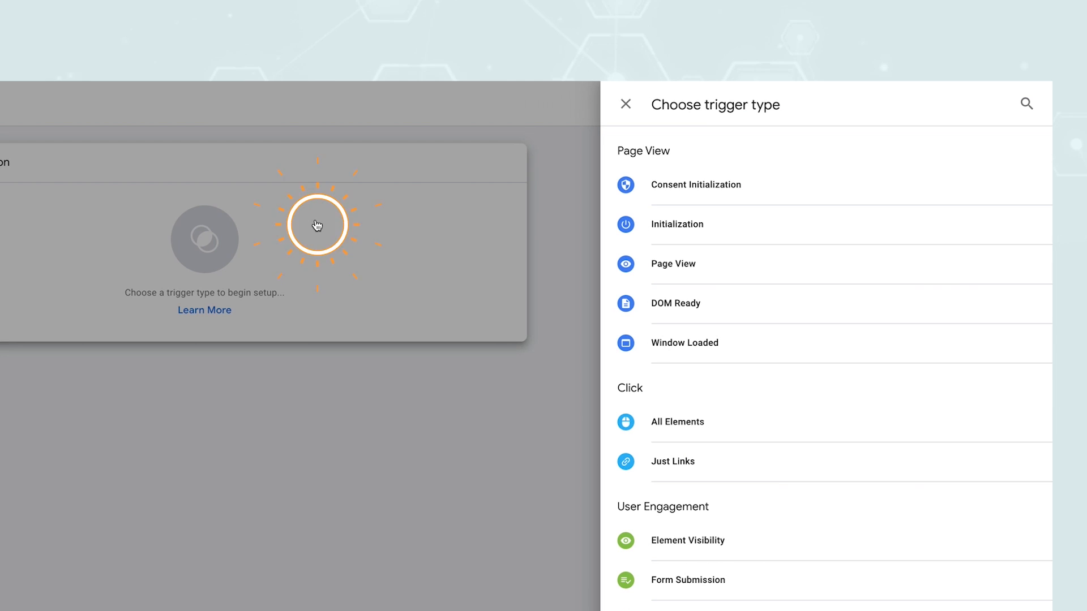
pyautogui.click(674, 264)
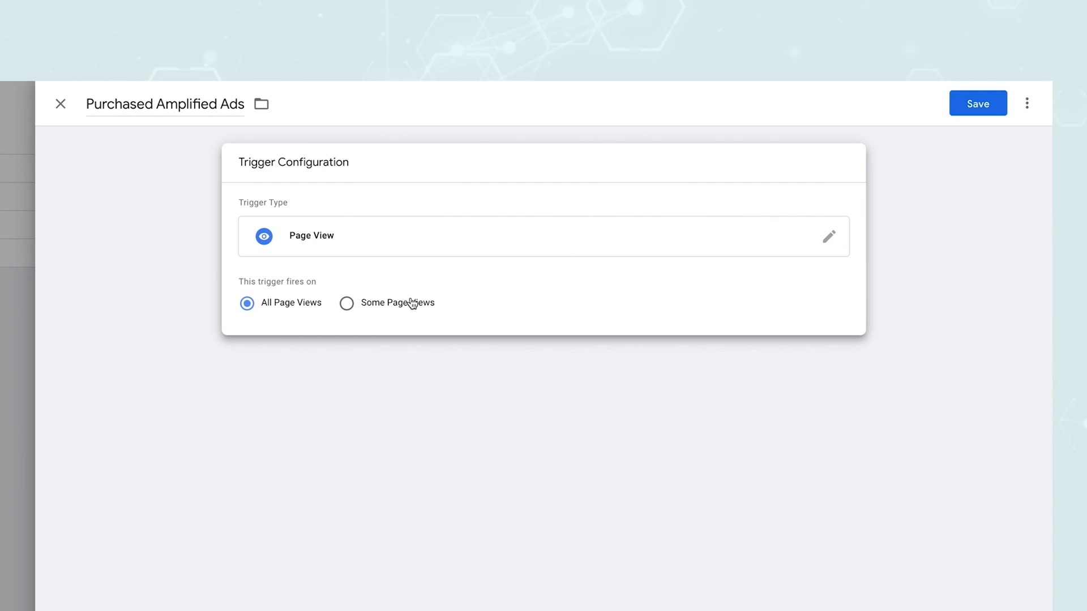
pyautogui.click(351, 303)
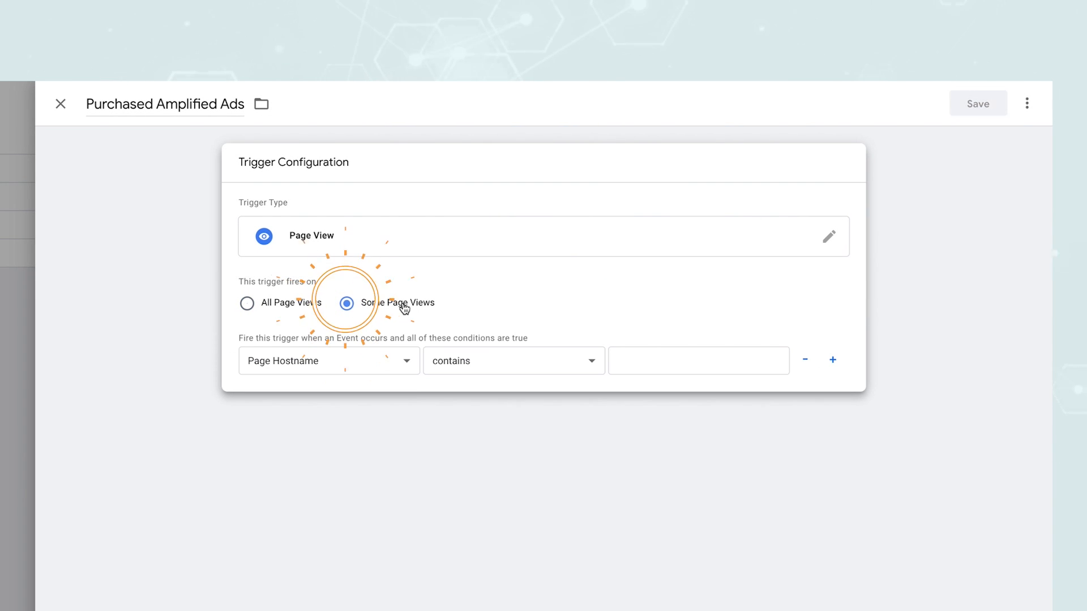
# Set the purchase trigger to fire when Page URL contains "/welcome-amplified-ads" and save the trigger.
pyautogui.click(342, 364)
pyautogui.click(310, 394)
pyautogui.click(619, 360)
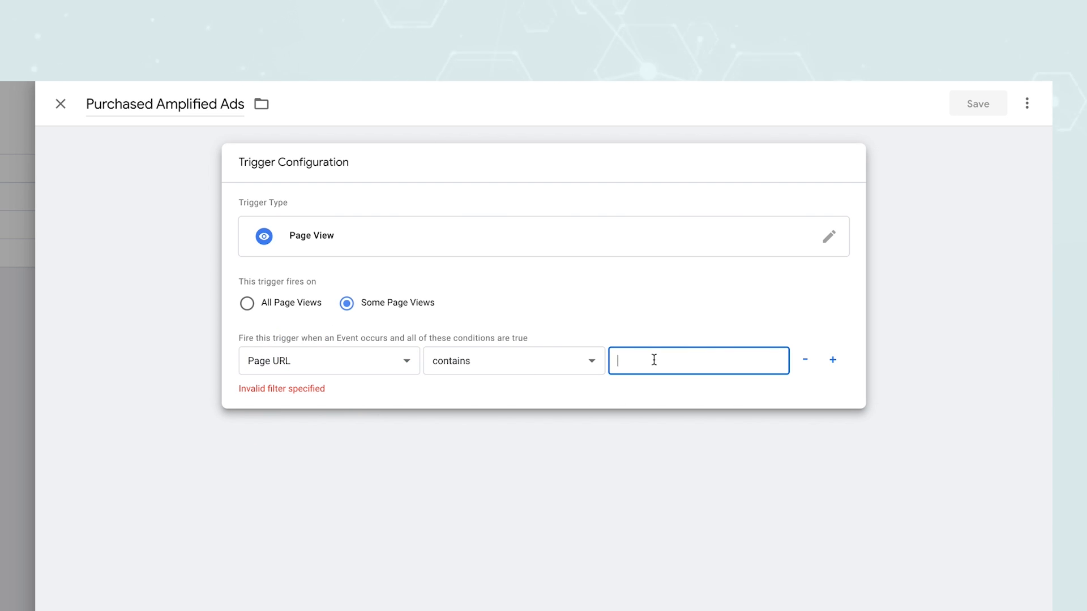
pyautogui.write('/')
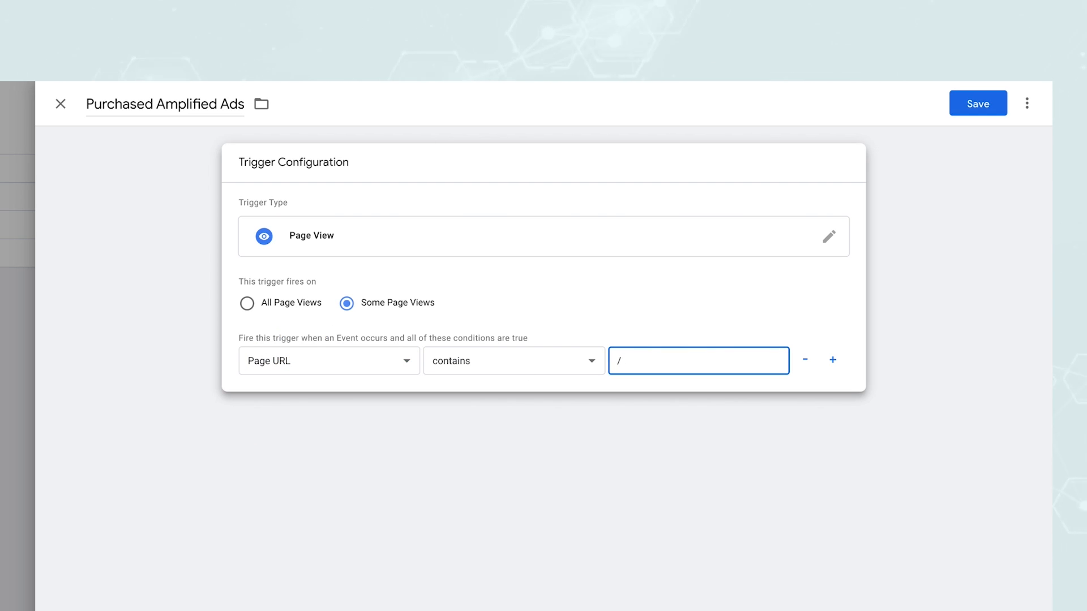
pyautogui.write('welcome-amplified-ads')
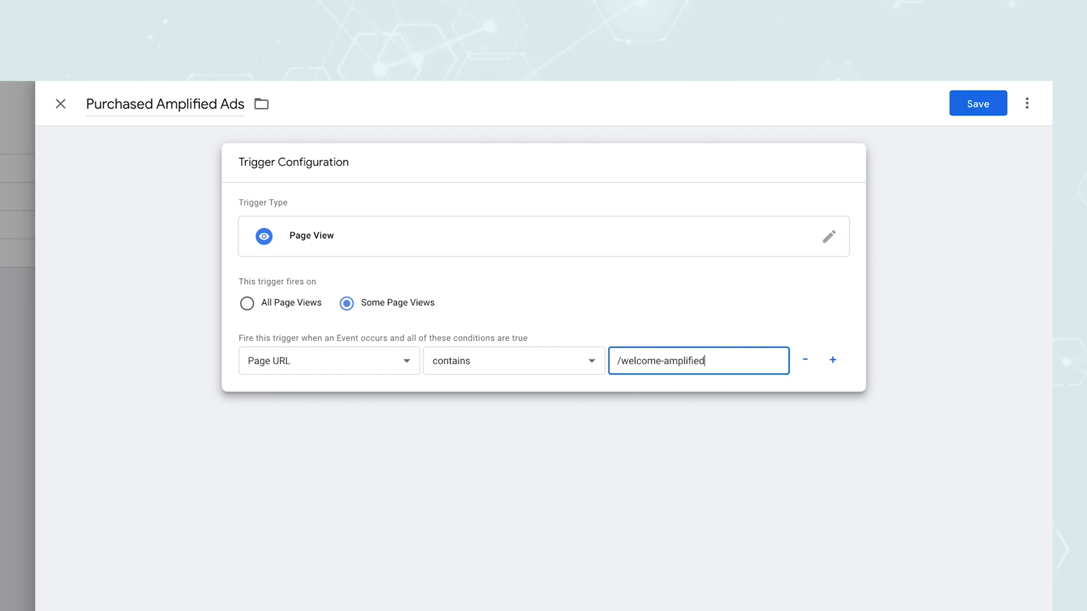
pyautogui.click(703, 340)
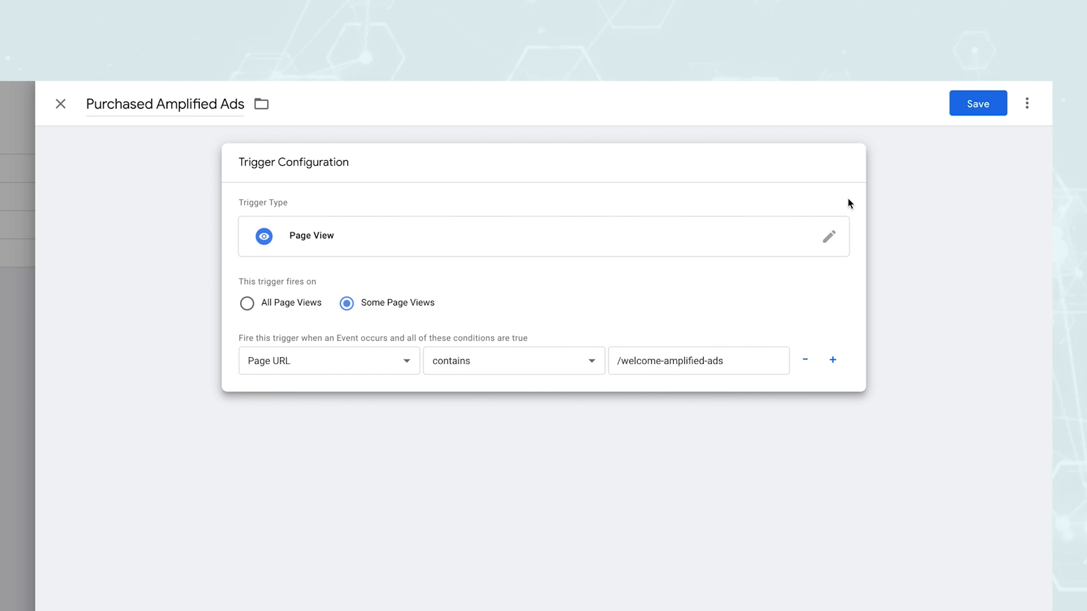
pyautogui.click(971, 103)
# Save the purchase conversion tag and publish the workspace changes to the Live environment without a version name or description.
pyautogui.click(971, 106)
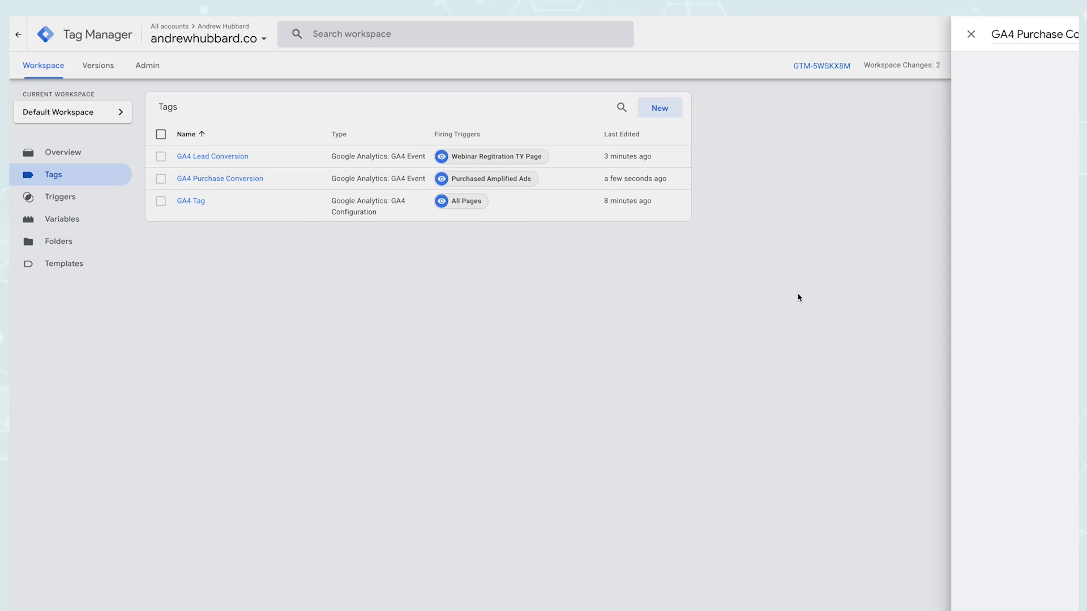
pyautogui.click(1042, 65)
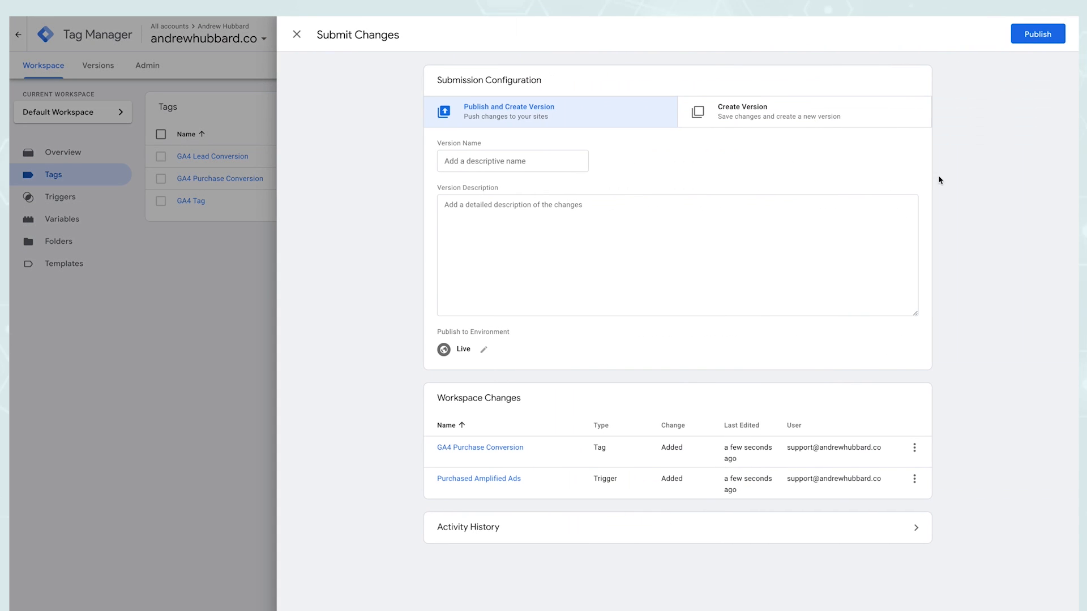
pyautogui.click(1037, 34)
pyautogui.click(694, 347)
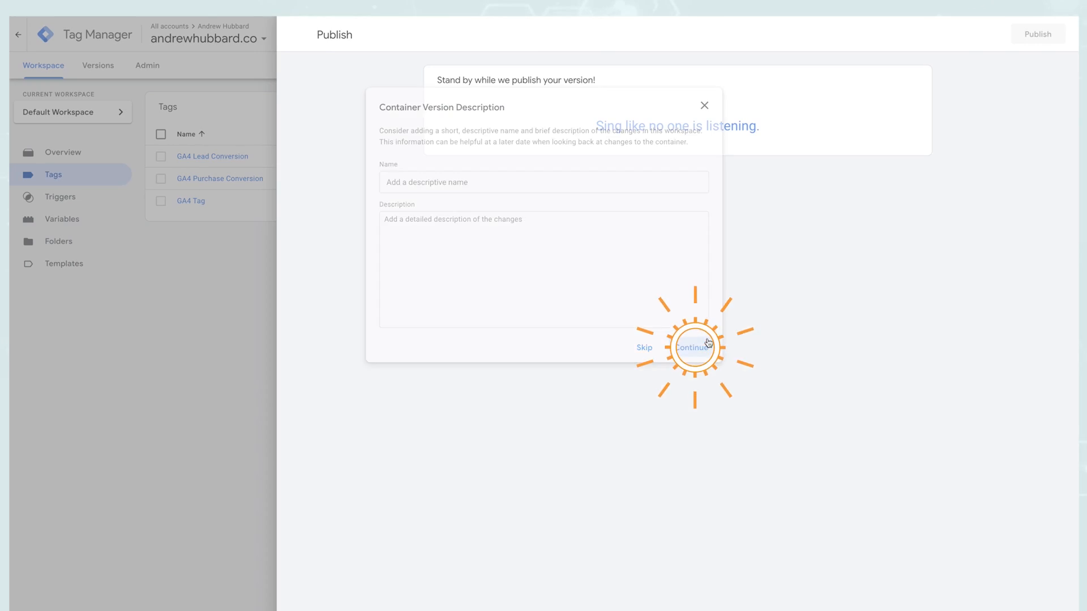